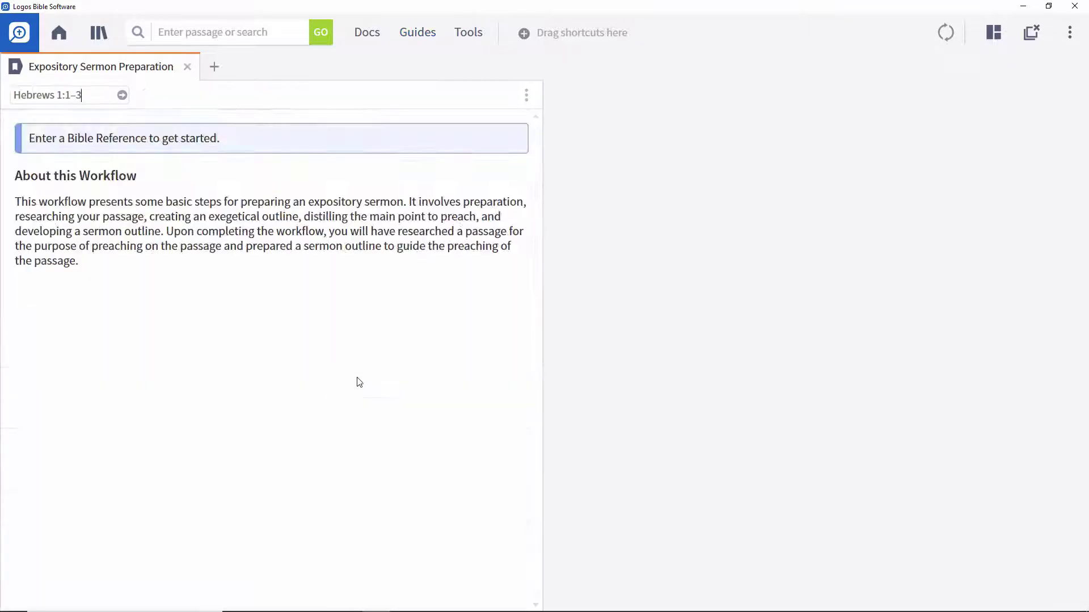
# - Load the Hebrews 1:1–3 passage into the sermon preparation workflow
pyautogui.press('Return')
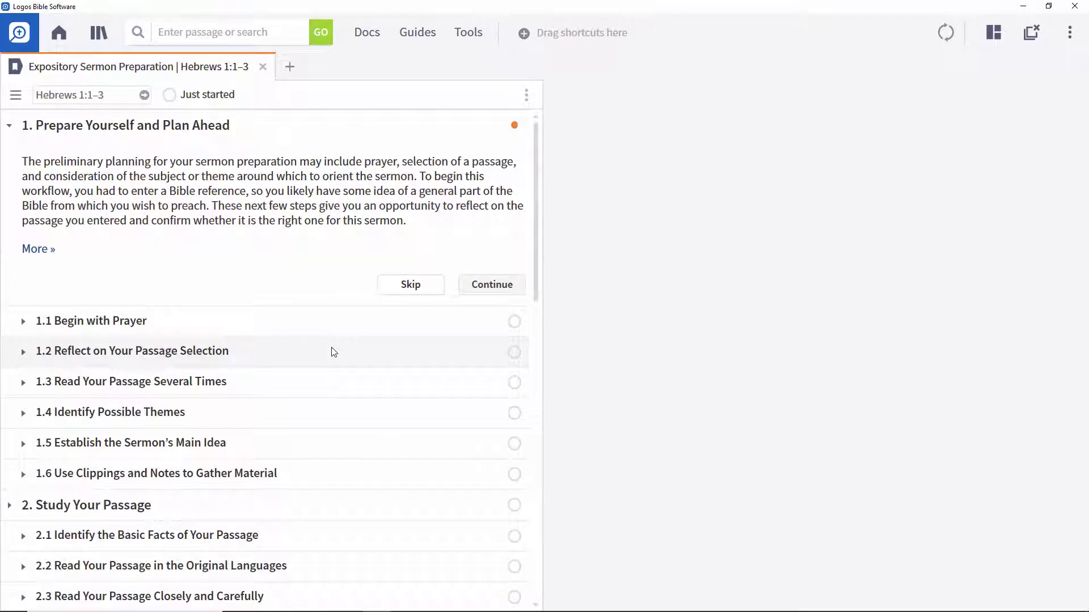
pyautogui.scroll(-1, 333, 351)
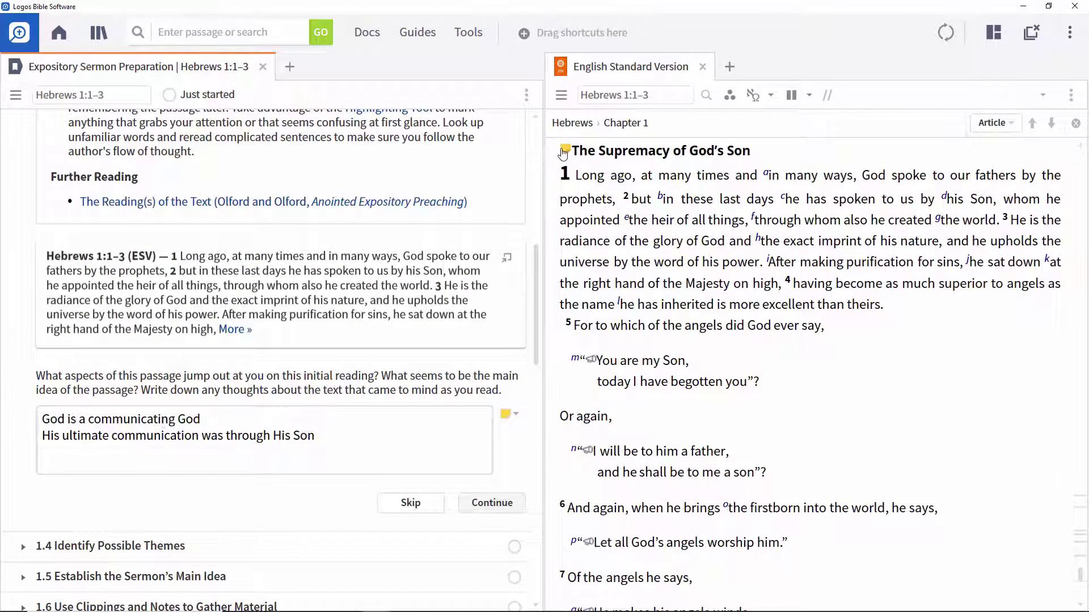
pyautogui.moveTo(416, 33)
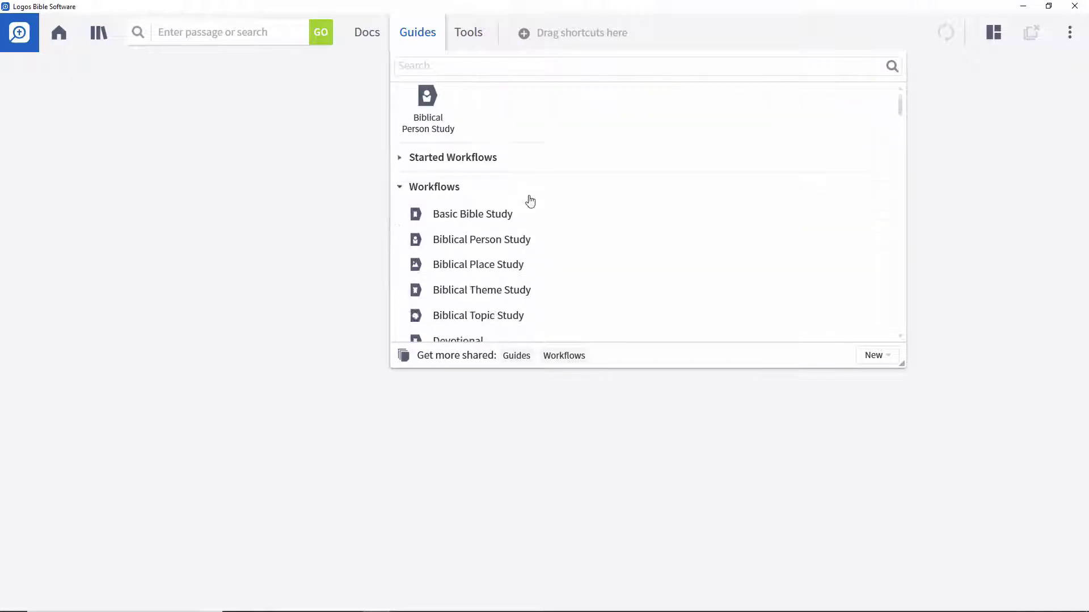
pyautogui.scroll(-1, 527, 198)
pyautogui.scroll(-1, 528, 199)
pyautogui.scroll(-3, 529, 199)
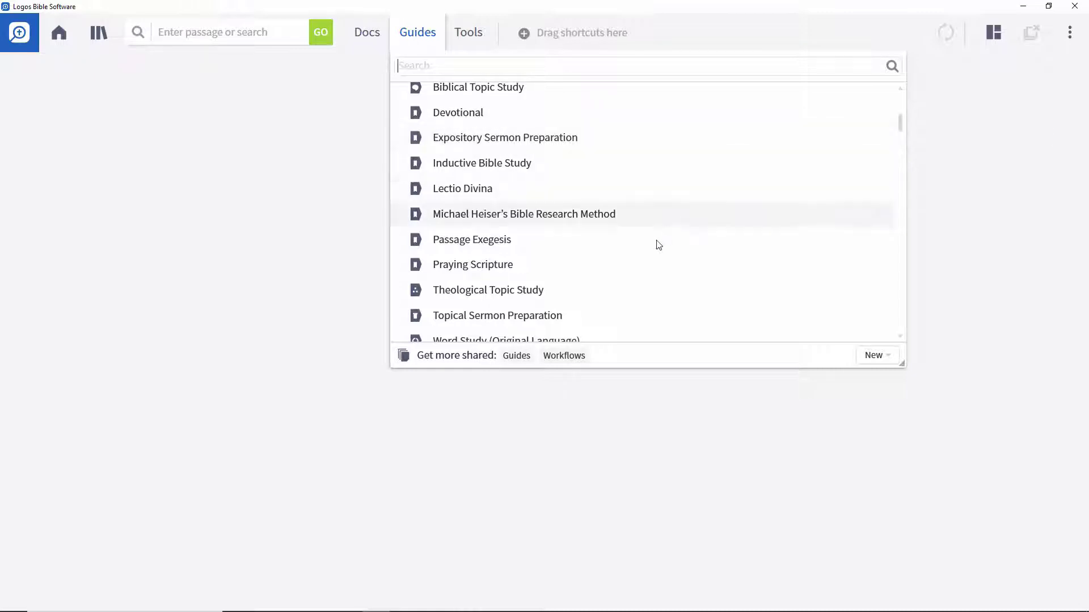
pyautogui.moveTo(528, 317)
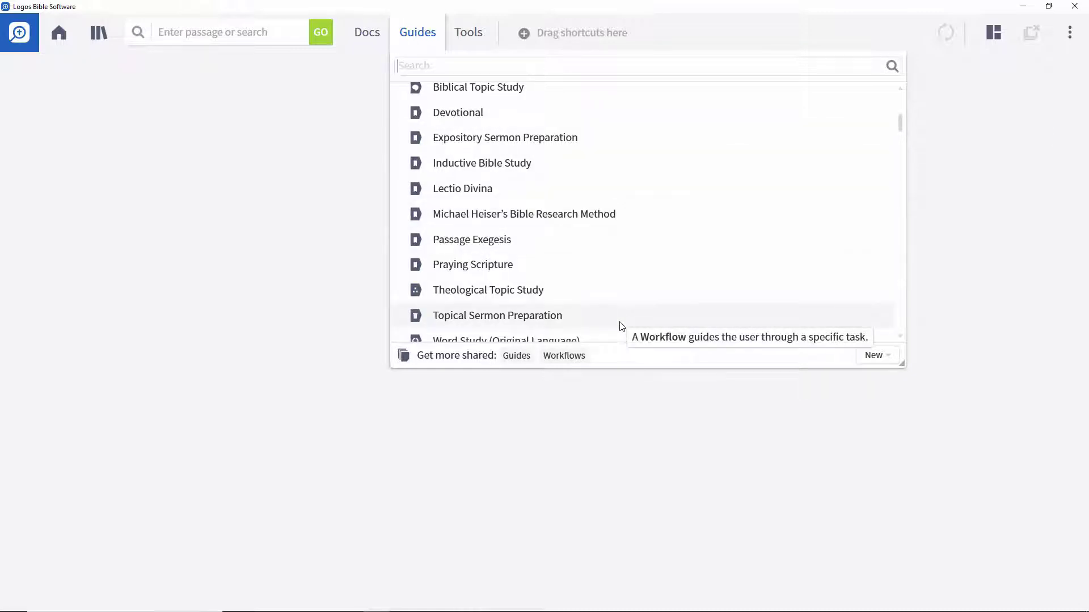
# - Start a new Expository Sermon Preparation workflow from the Guides menu's Workflows list
pyautogui.click(506, 139)
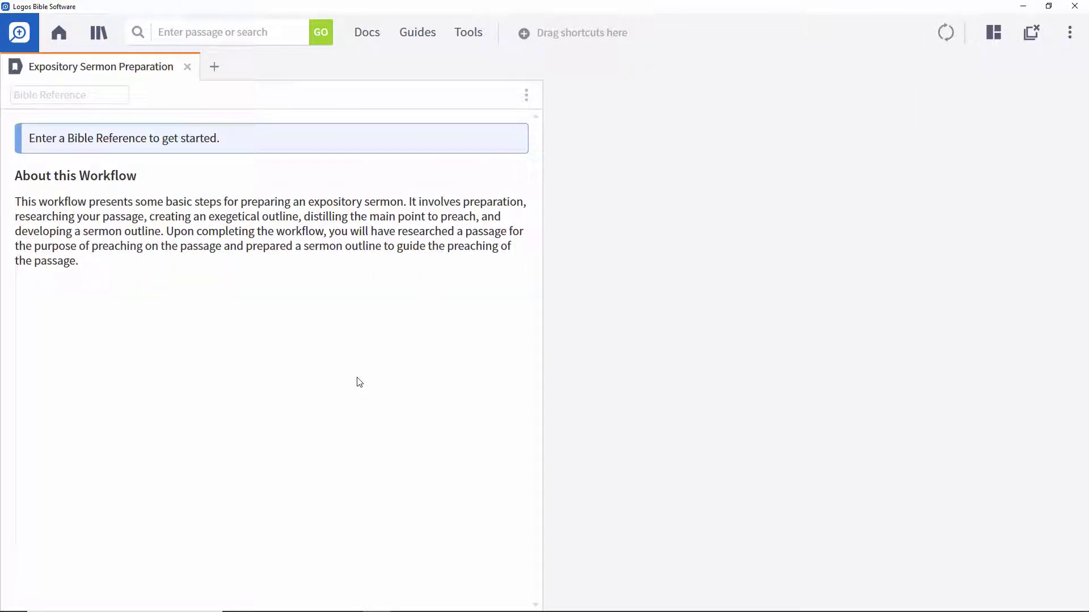
pyautogui.write('heb 1:1-3')
# - Enter heb 1:1-3 as the workflow's Bible reference
pyautogui.press('Return')
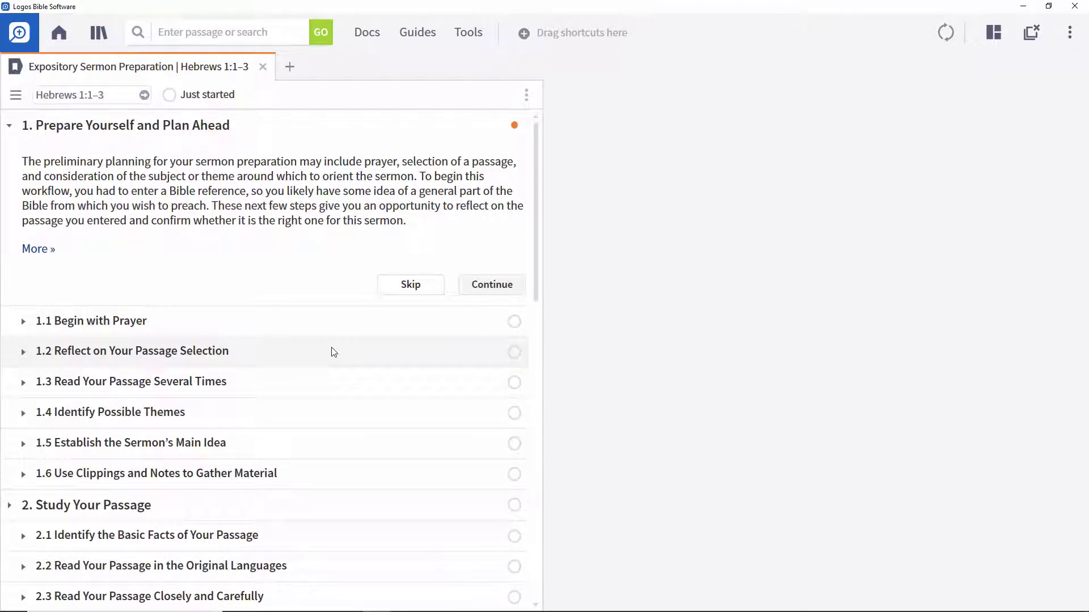
pyautogui.scroll(-4, 332, 352)
pyautogui.scroll(-4, 332, 352)
pyautogui.scroll(-4, 332, 353)
pyautogui.scroll(-5, 332, 352)
pyautogui.scroll(-2, 333, 352)
pyautogui.scroll(-1, 333, 352)
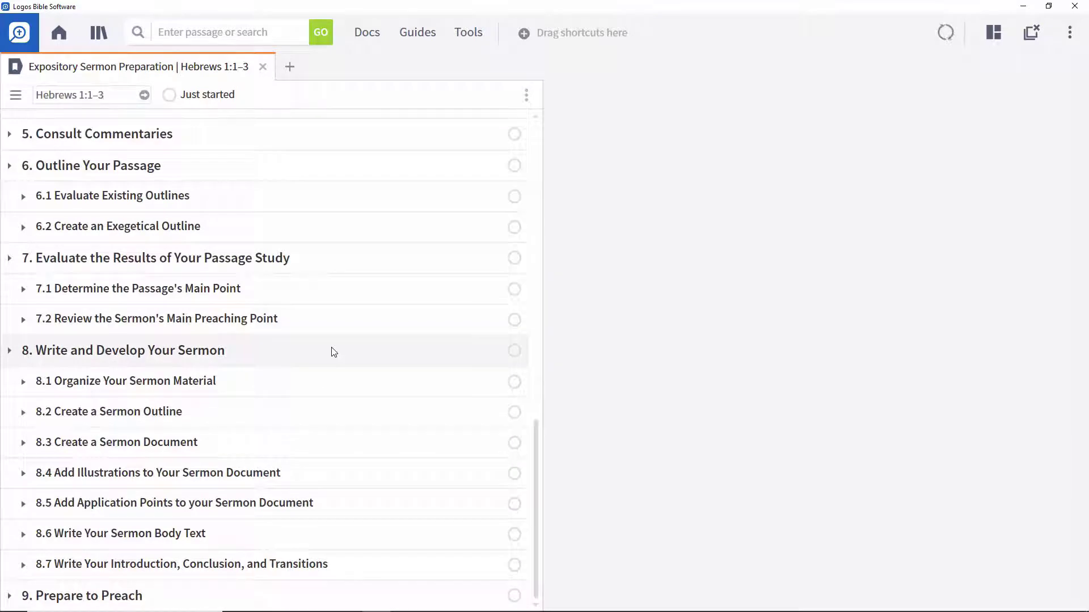
pyautogui.scroll(5, 333, 352)
pyautogui.scroll(2, 333, 352)
pyautogui.scroll(5, 332, 352)
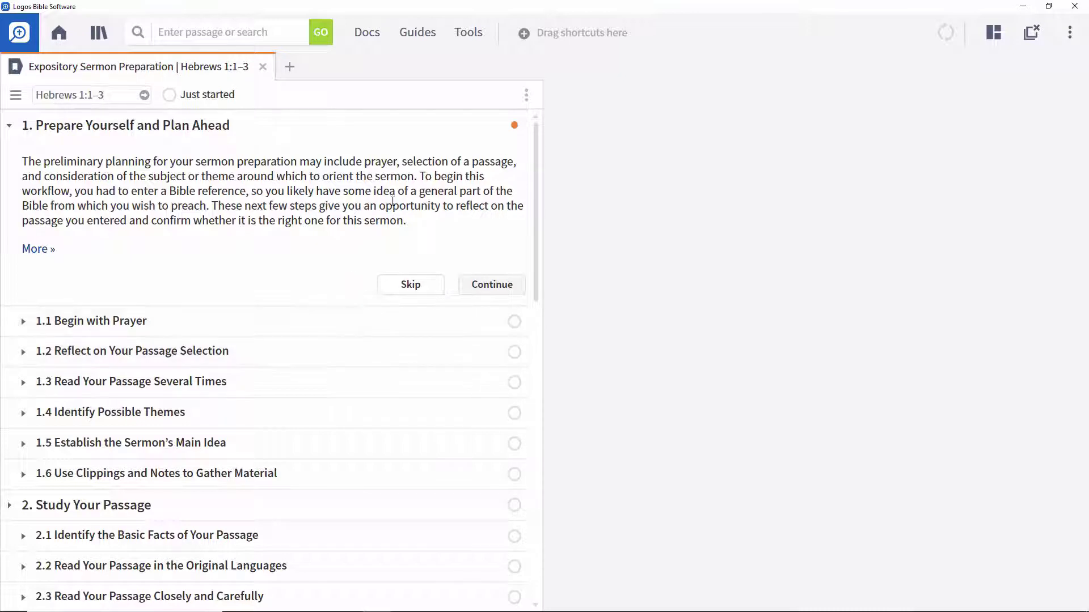
pyautogui.click(418, 39)
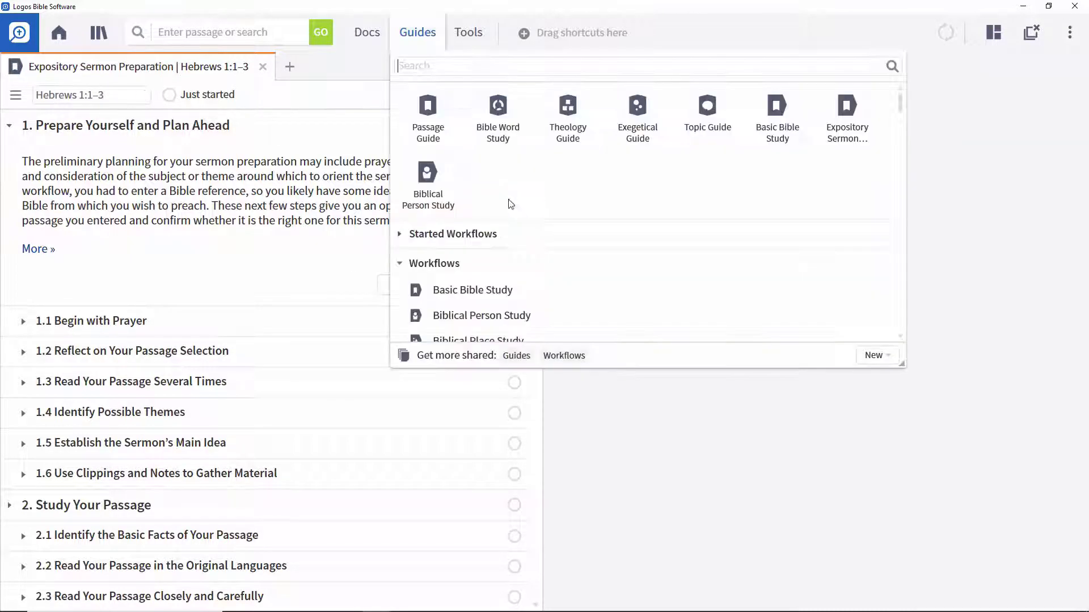
pyautogui.click(881, 357)
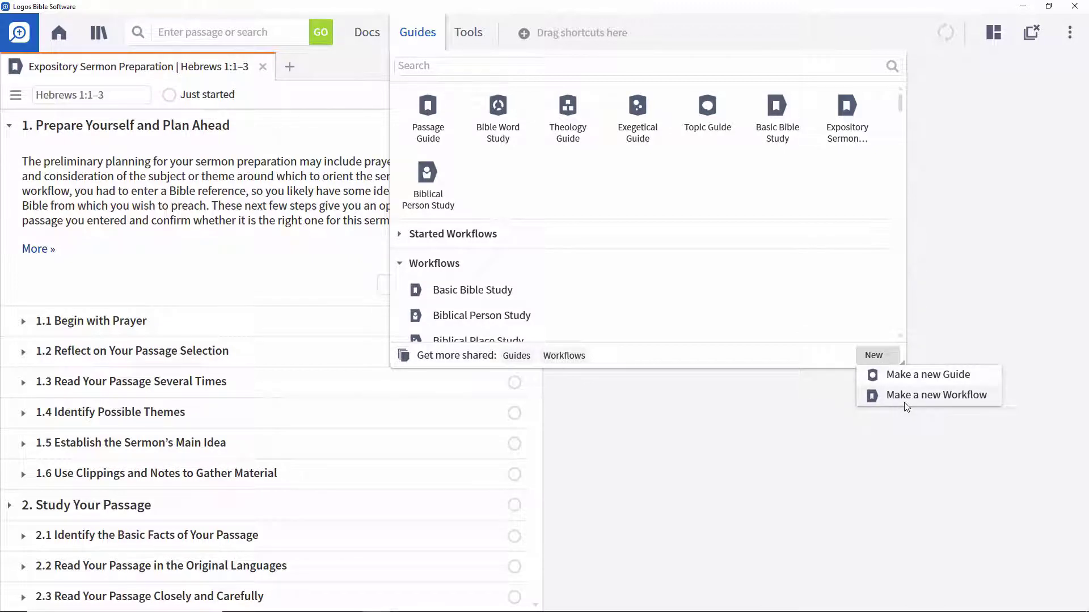
pyautogui.click(826, 493)
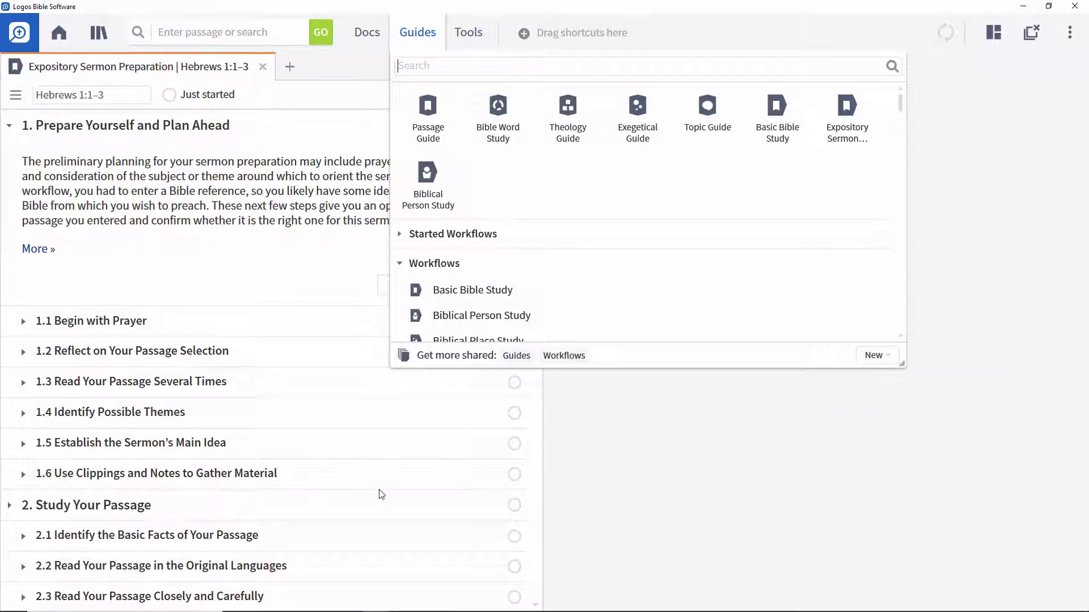
pyautogui.click(200, 275)
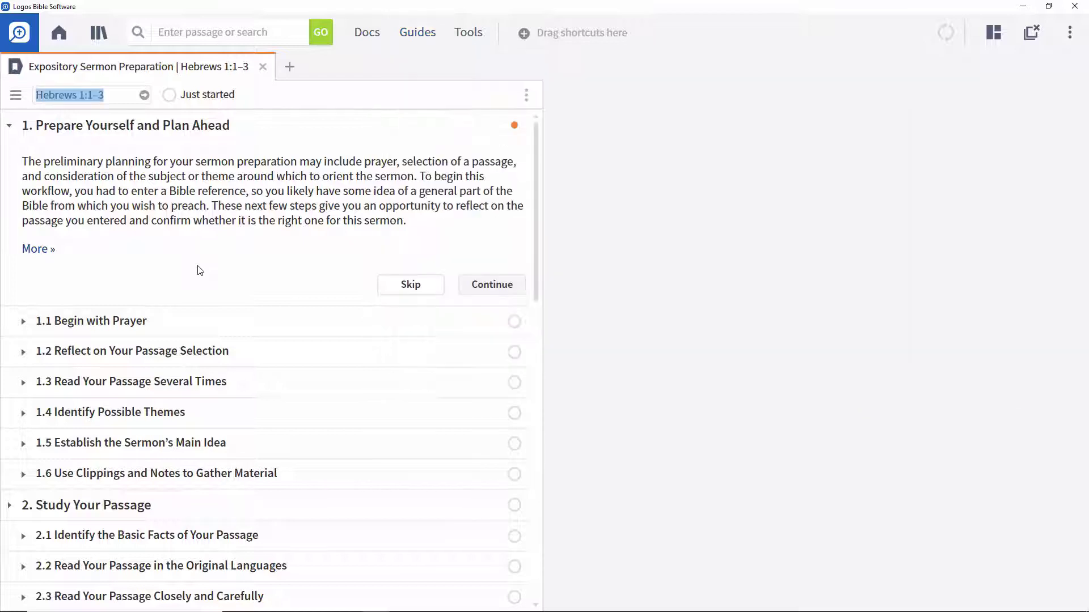
# - Expand step 1.3, Read Your Passage Several Times, with its fuller explanation
pyautogui.click(24, 384)
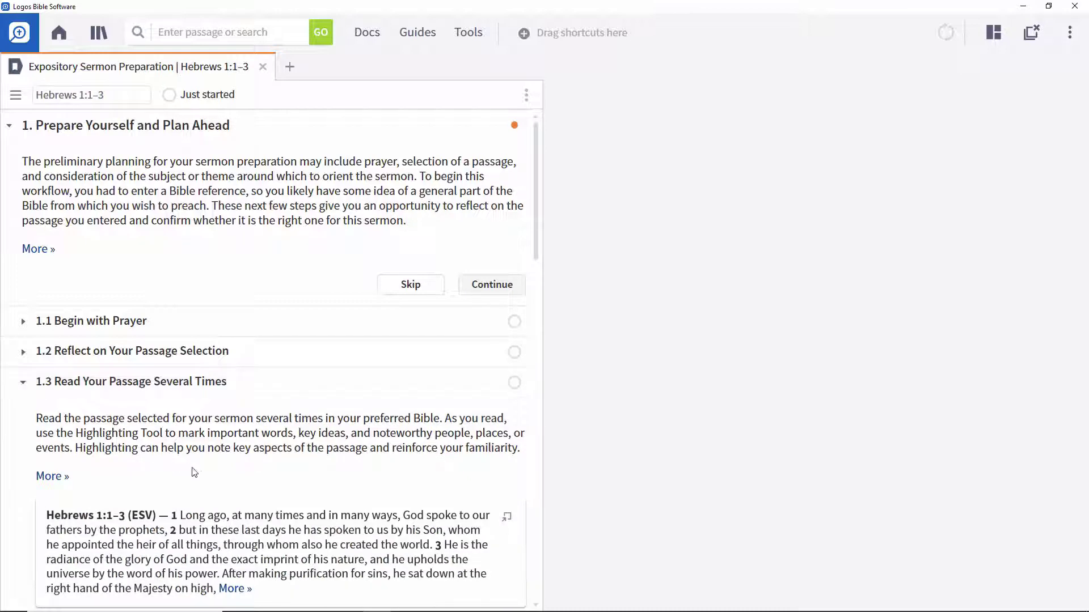
pyautogui.scroll(-2, 301, 473)
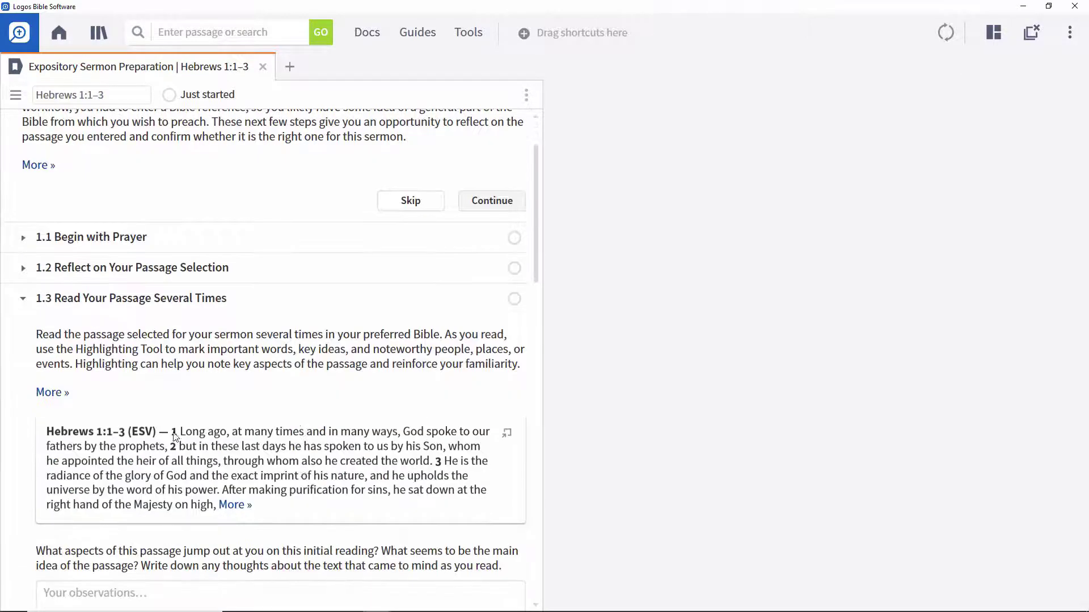
pyautogui.click(47, 393)
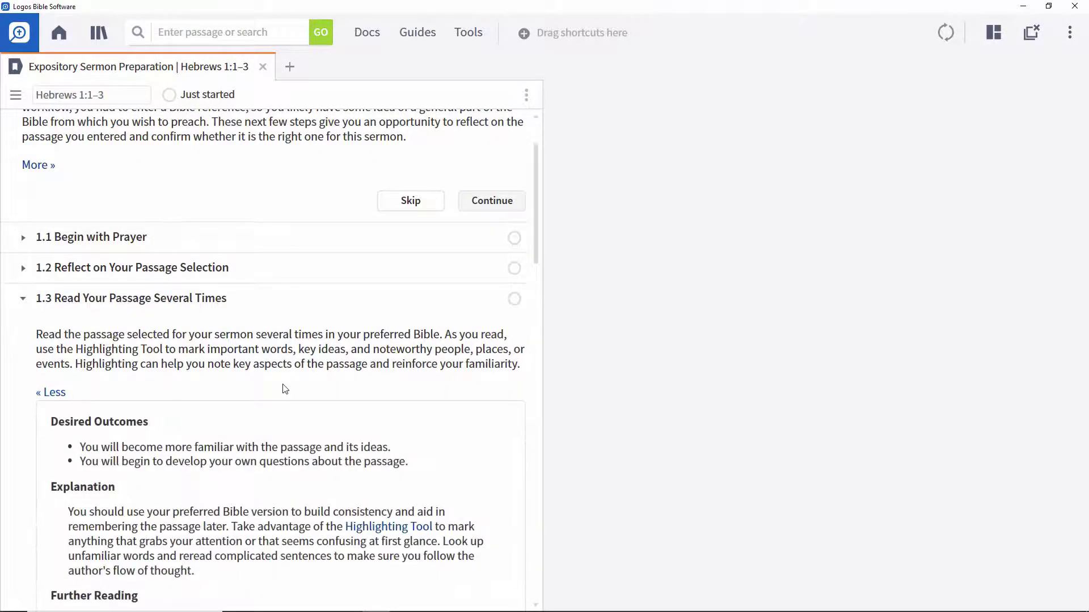
pyautogui.scroll(-3, 313, 371)
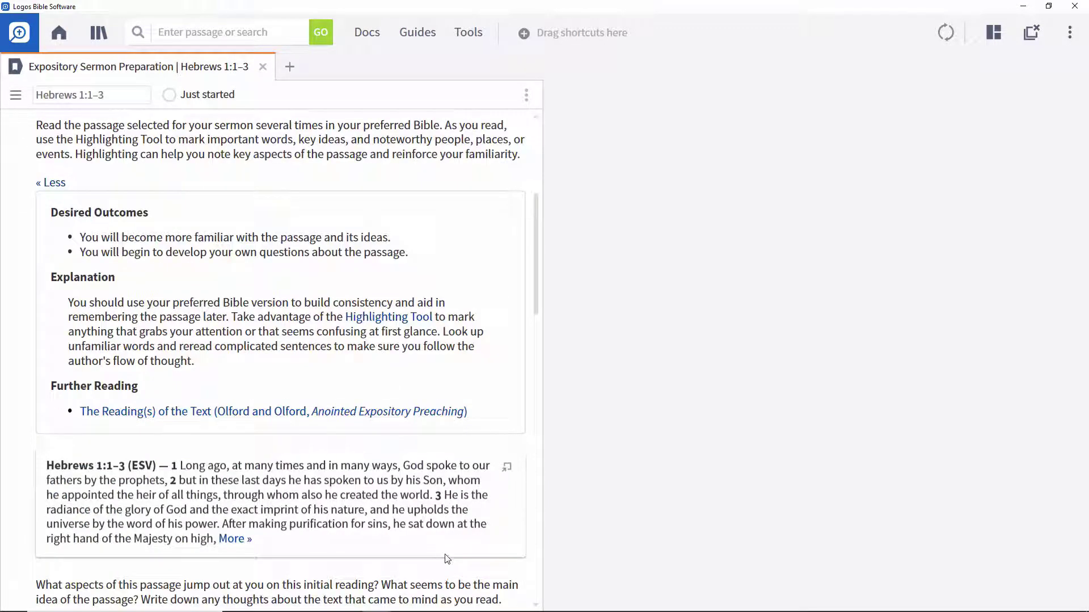
pyautogui.scroll(-1, 446, 559)
pyautogui.scroll(-4, 446, 559)
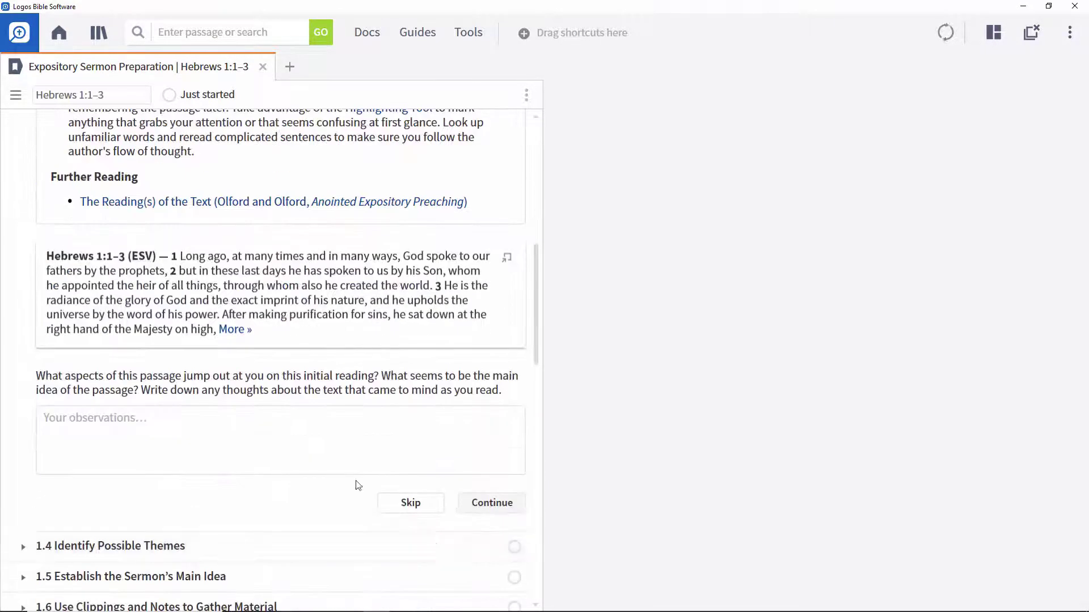
# - Open Hebrews 1 in the ESV and write two observation lines on God speaking through His Son
pyautogui.click(239, 333)
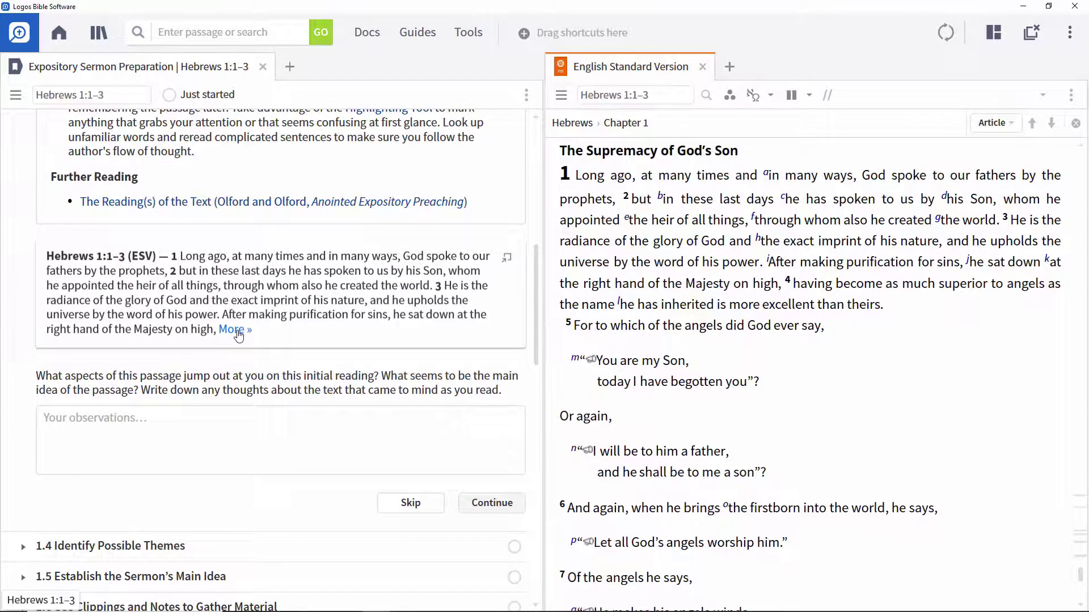
pyautogui.click(163, 423)
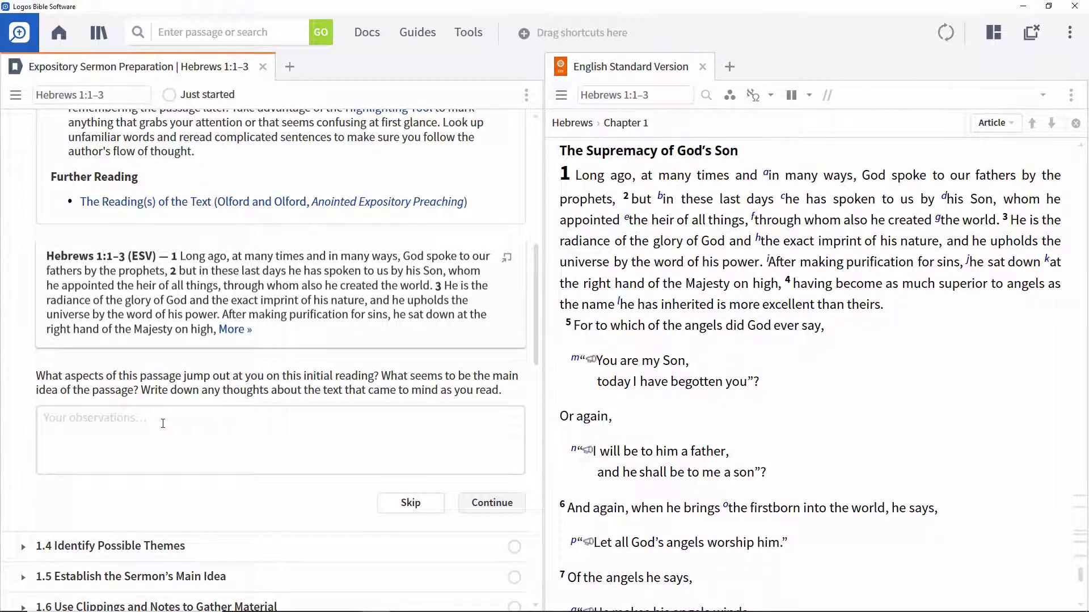
pyautogui.write('God is a communicating God')
pyautogui.press('Return')
pyautogui.write('His ultimate communication was through His Son')
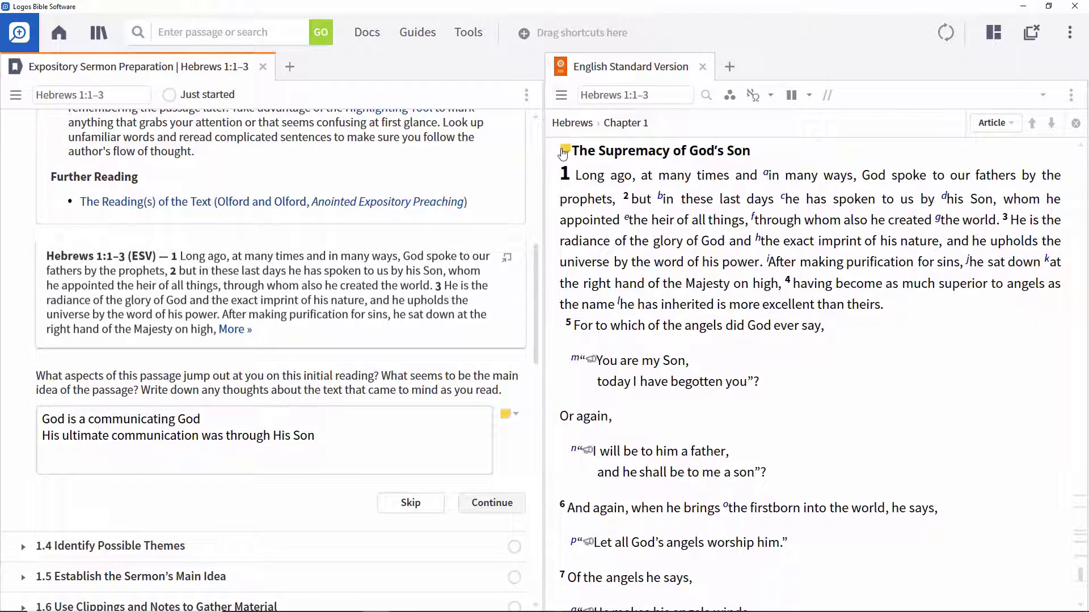
pyautogui.moveTo(564, 151)
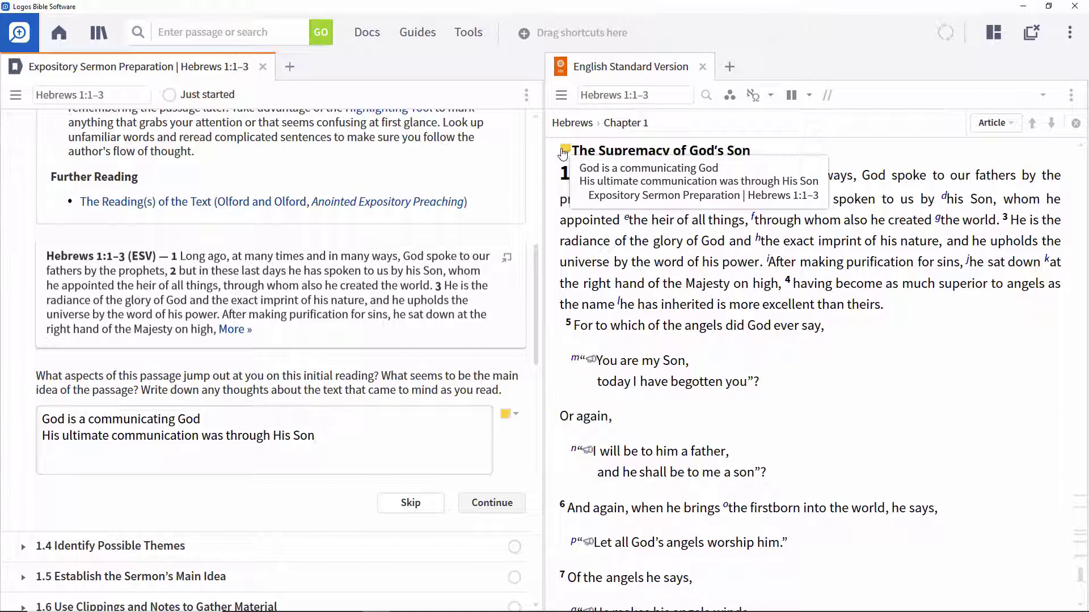
# - Expand step 1.4, Identify Possible Themes, and its Communication thematic outline
pyautogui.click(26, 546)
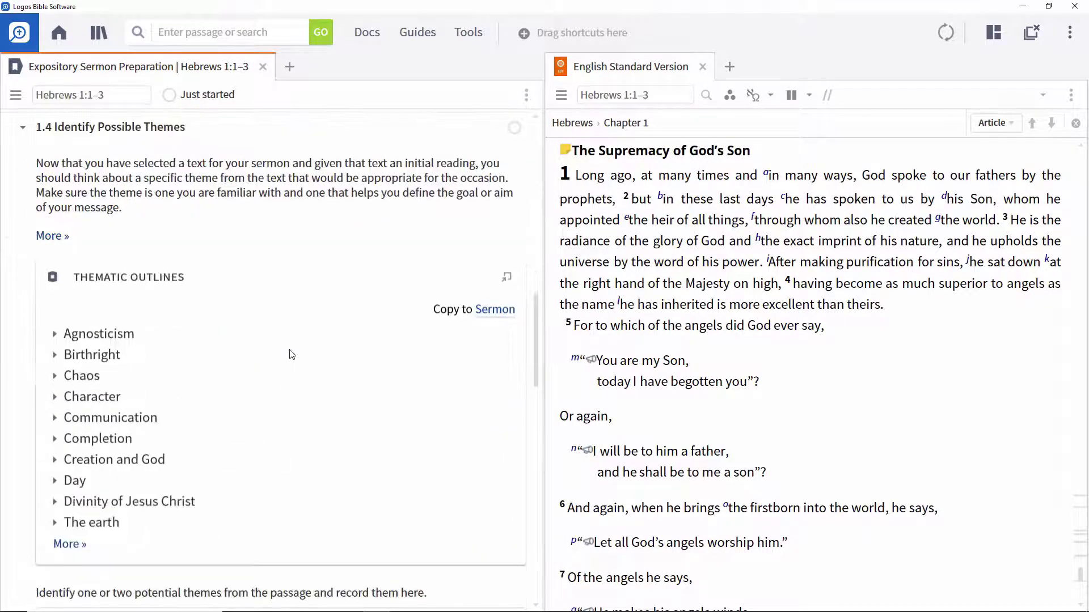
pyautogui.click(289, 417)
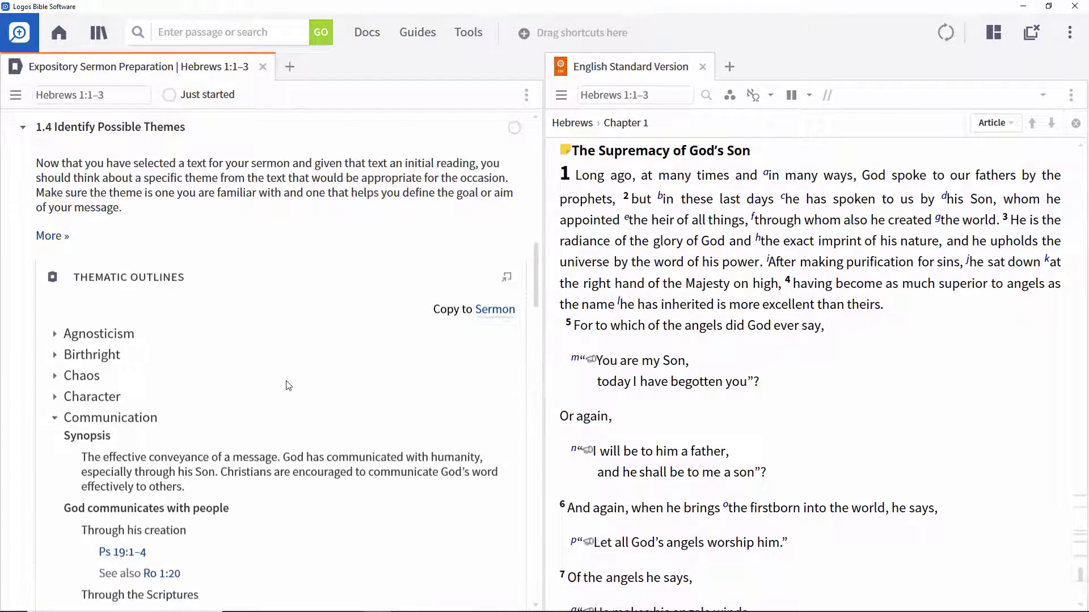
pyautogui.scroll(-4, 287, 386)
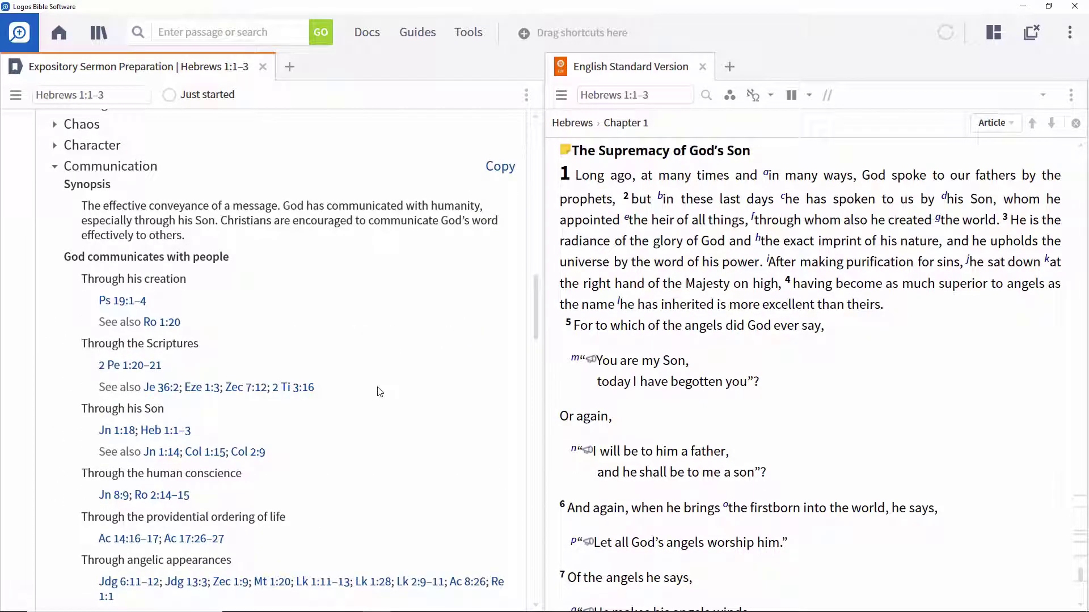
pyautogui.scroll(10, 378, 391)
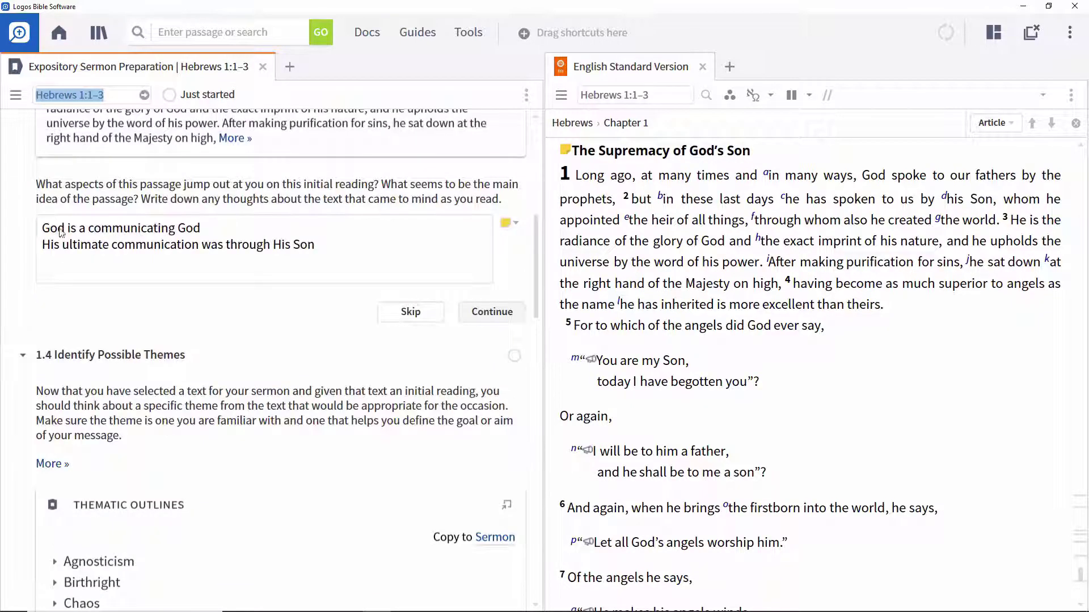
# - Collapse step 1.4, expand step 2.3, and compare Hebrews 1 across five Bible versions
pyautogui.click(23, 355)
pyautogui.scroll(-2, 19, 414)
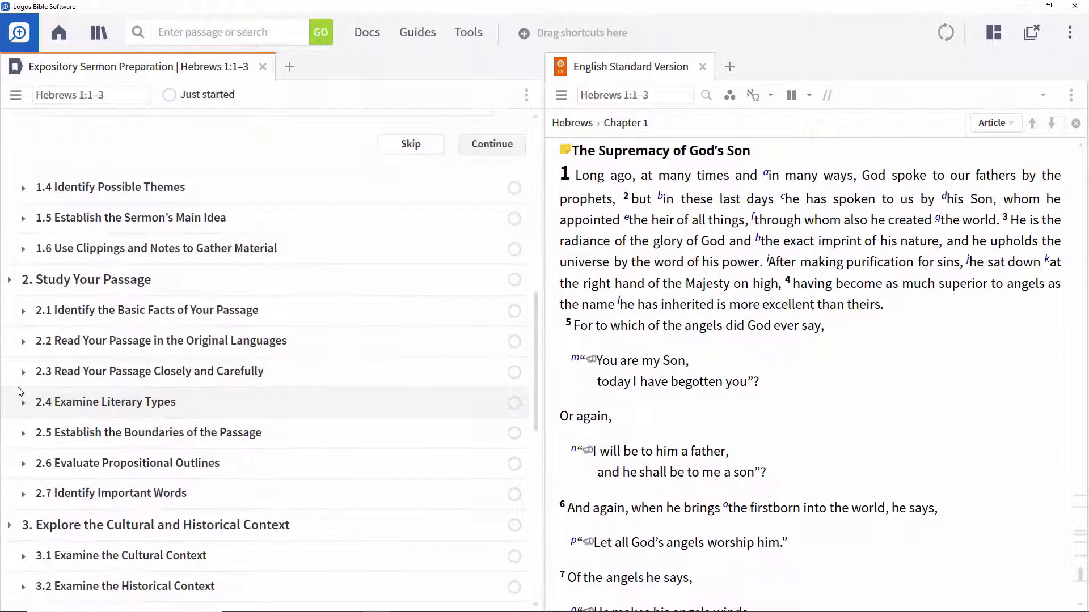
pyautogui.click(23, 371)
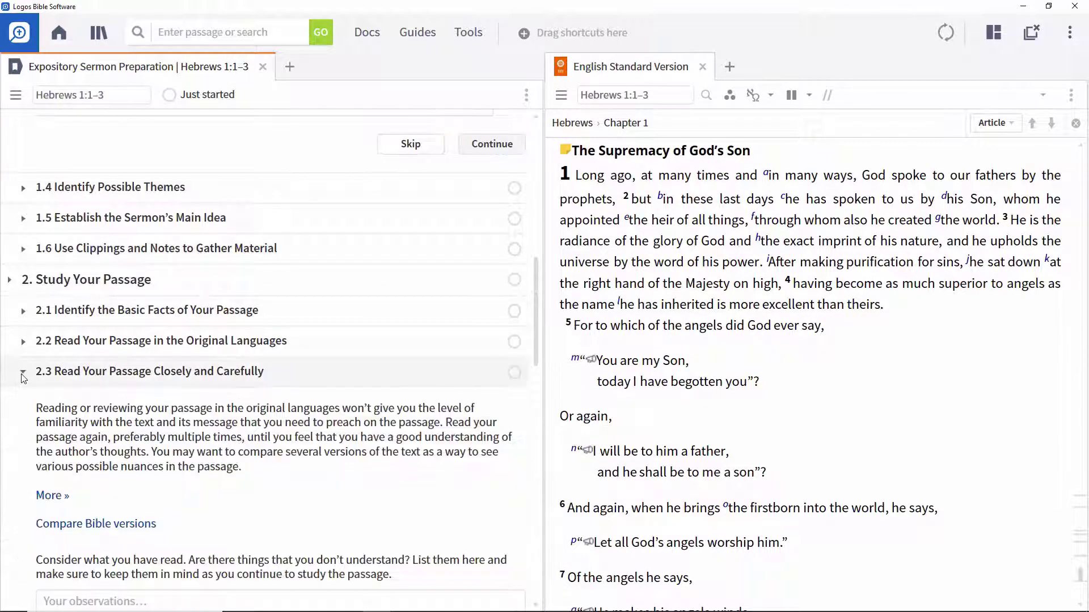
pyautogui.click(72, 526)
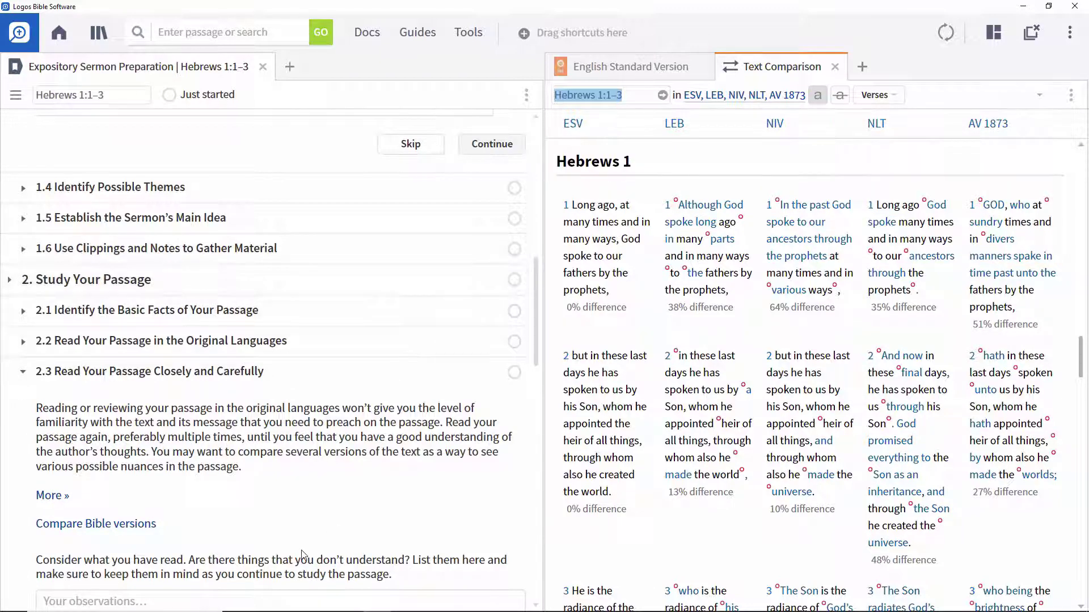
pyautogui.scroll(-2, 302, 555)
pyautogui.scroll(-4, 303, 555)
pyautogui.scroll(-4, 302, 555)
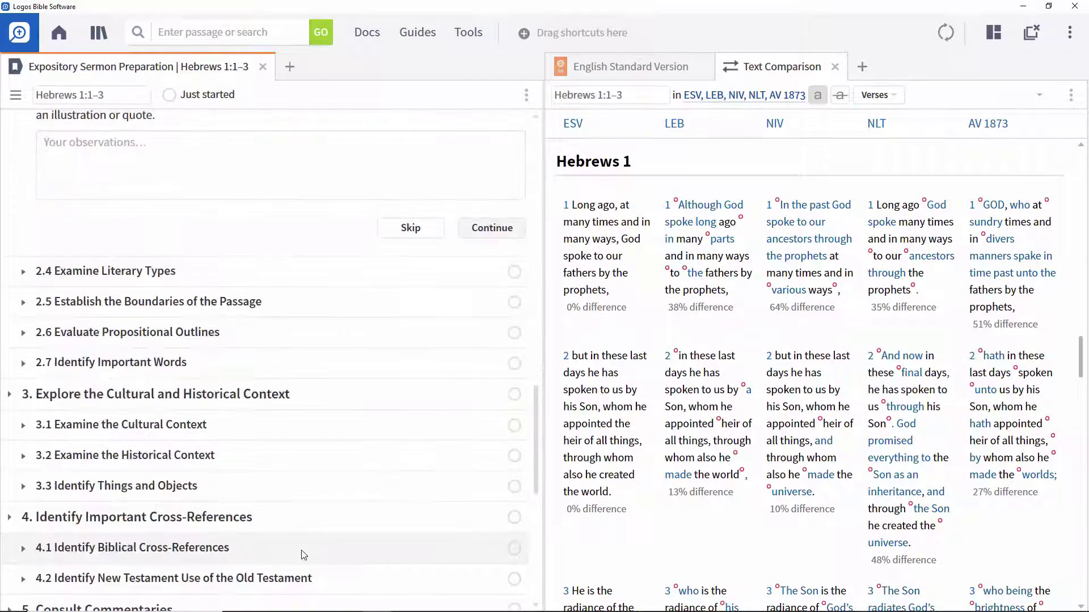
pyautogui.scroll(-4, 302, 556)
# - Record the John 1:14 note on the Son's glory in Identify Biblical Cross-References
pyautogui.click(23, 338)
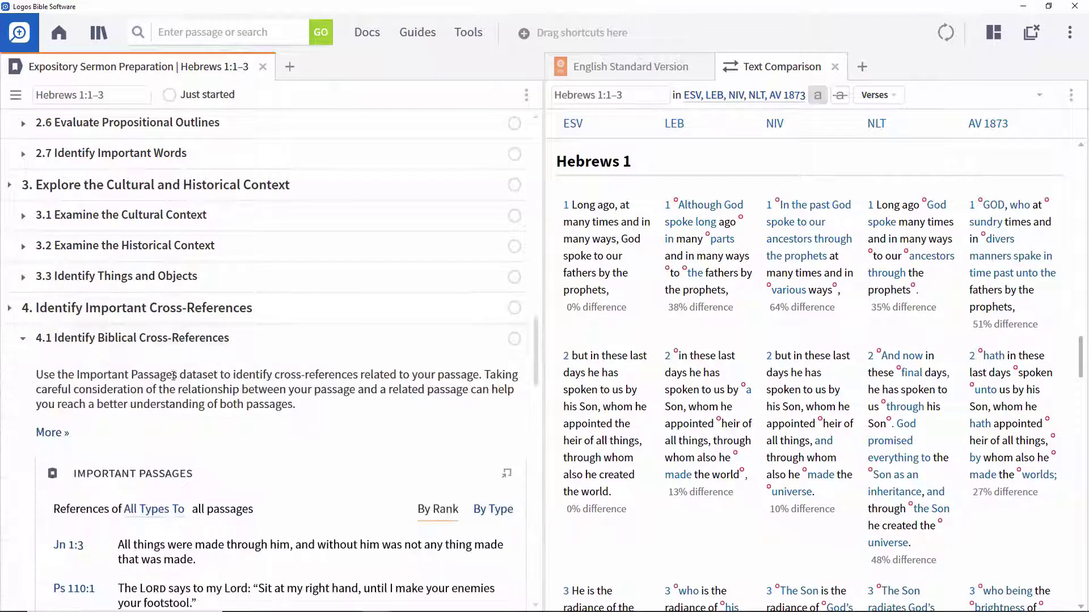
pyautogui.scroll(-1, 341, 421)
pyautogui.scroll(-1, 342, 421)
pyautogui.scroll(-2, 341, 421)
pyautogui.scroll(-2, 342, 422)
pyautogui.scroll(-1, 342, 424)
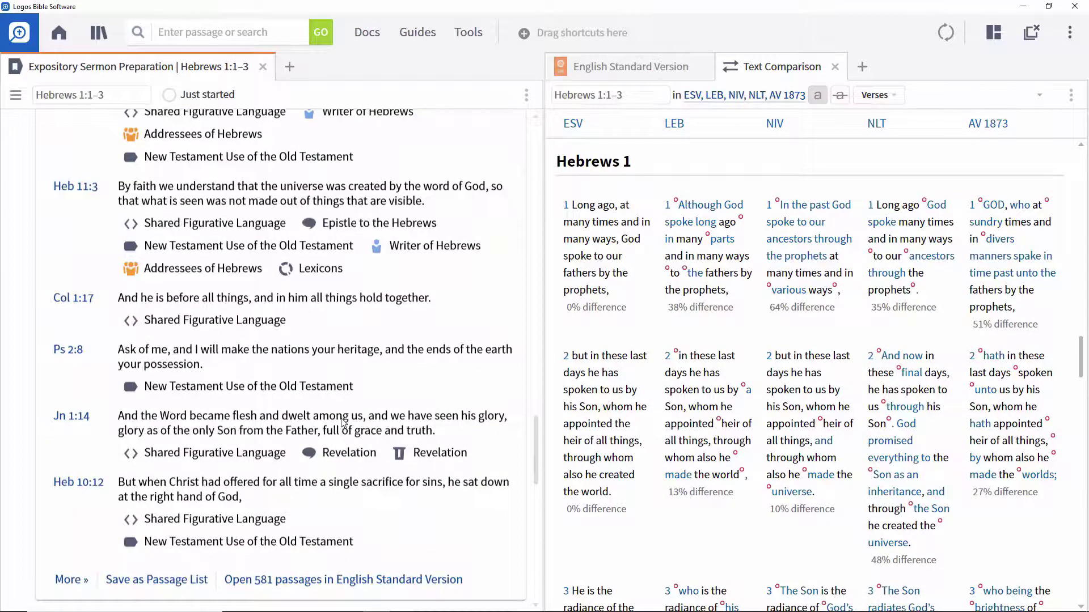
pyautogui.scroll(-1, 341, 421)
pyautogui.scroll(-2, 341, 421)
pyautogui.scroll(-1, 342, 421)
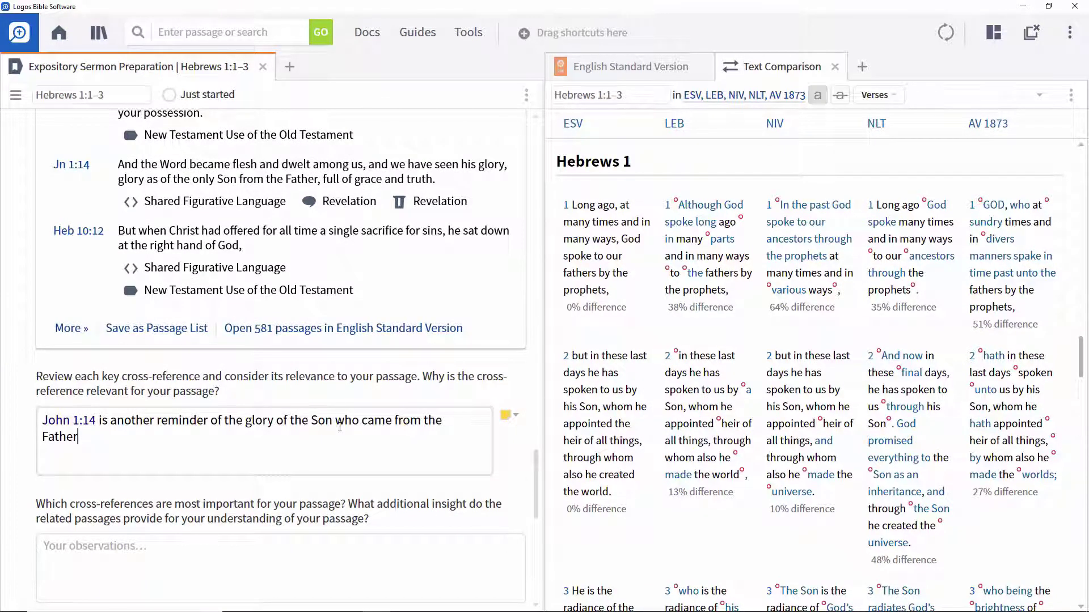
pyautogui.click(516, 418)
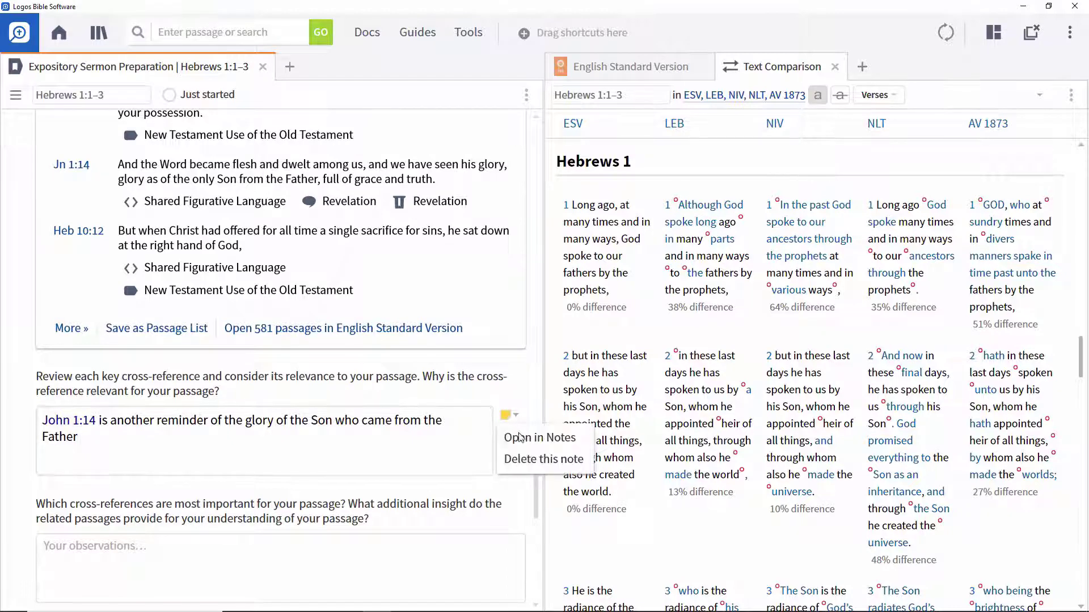
# - Open the John 1:14 answer in the Notes tool with Open in Notes
pyautogui.click(521, 441)
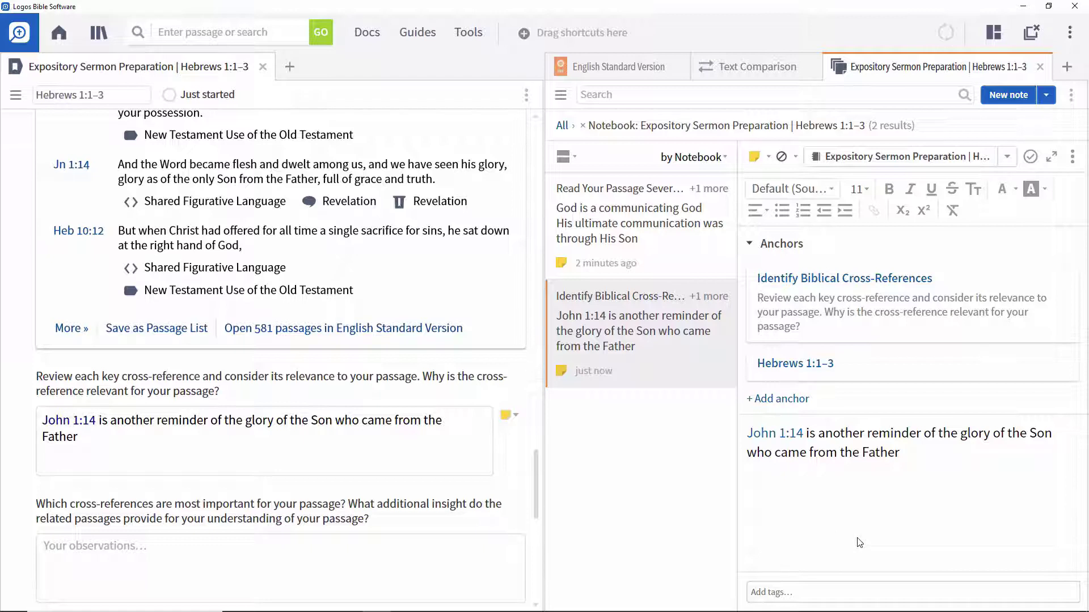
pyautogui.moveTo(900, 364)
pyautogui.scroll(-2, 132, 521)
# - Expand Consult Commentaries and open Guthrie's Hebrews commentary (TNTC) at Hebrews 1:1
pyautogui.click(9, 496)
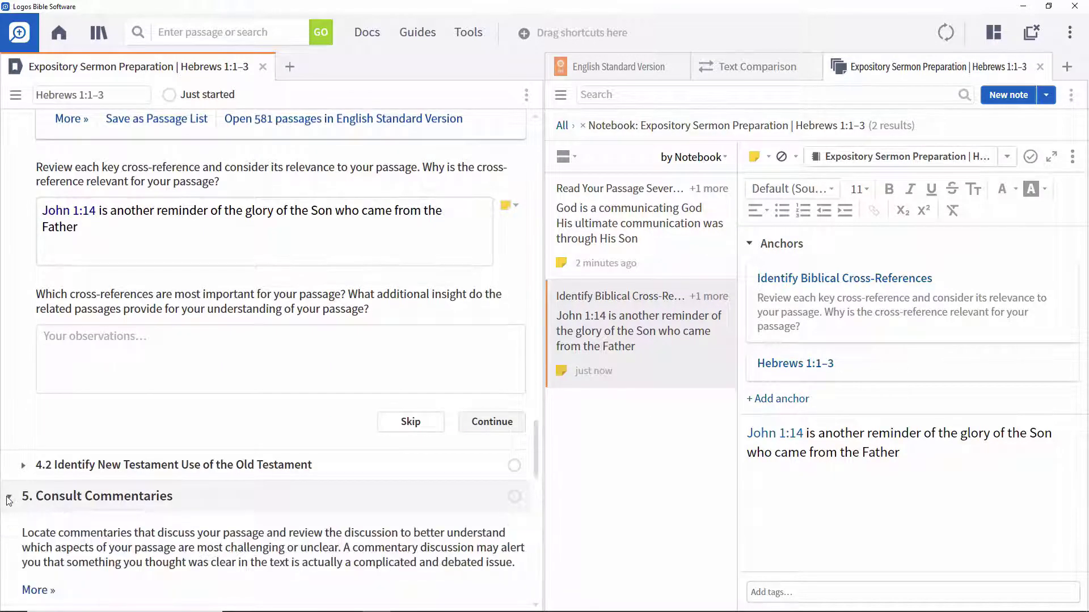
pyautogui.scroll(-2, 84, 527)
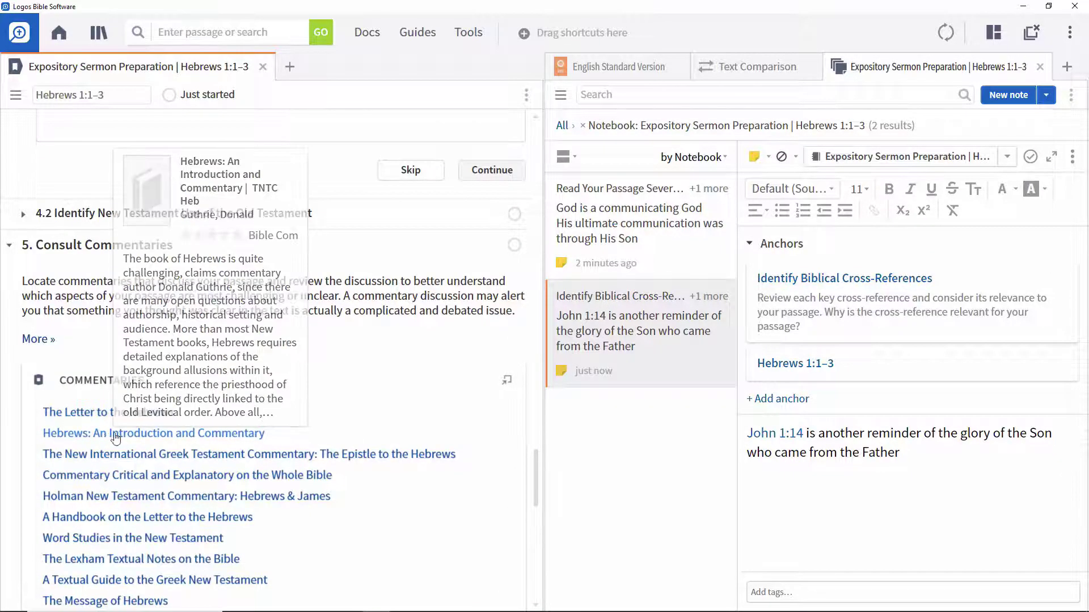
pyautogui.click(162, 433)
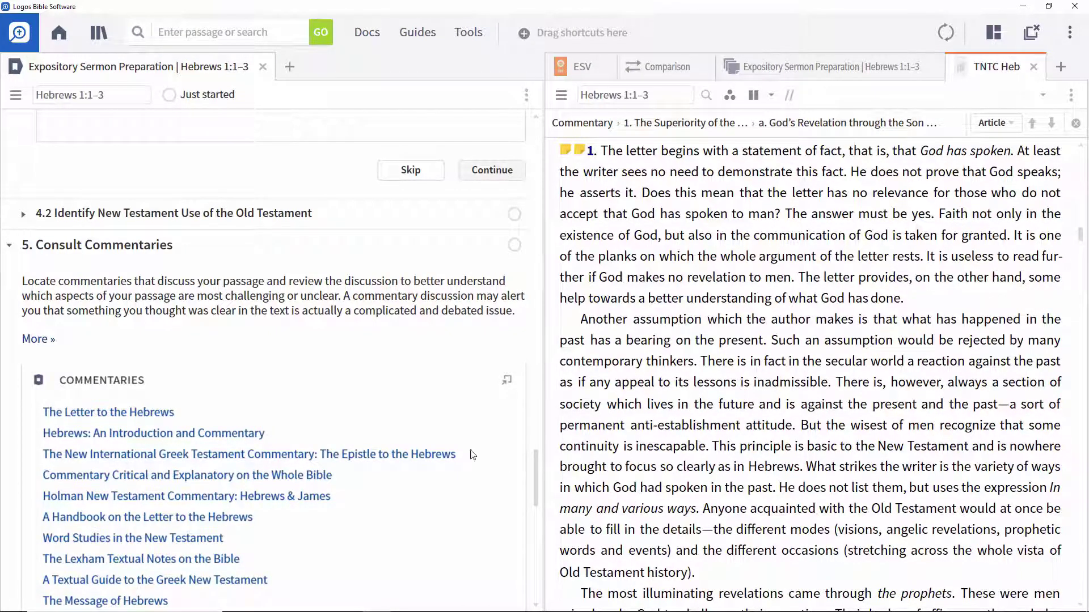
pyautogui.scroll(-1, 405, 568)
pyautogui.scroll(-3, 406, 567)
pyautogui.scroll(-4, 405, 567)
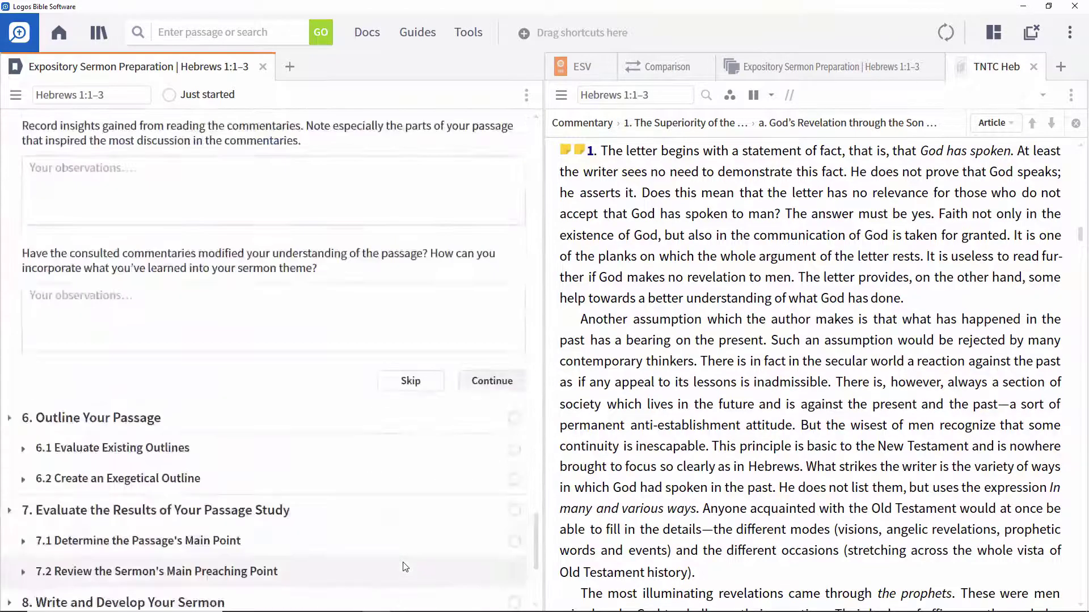
pyautogui.scroll(-2, 405, 567)
pyautogui.scroll(-2, 406, 567)
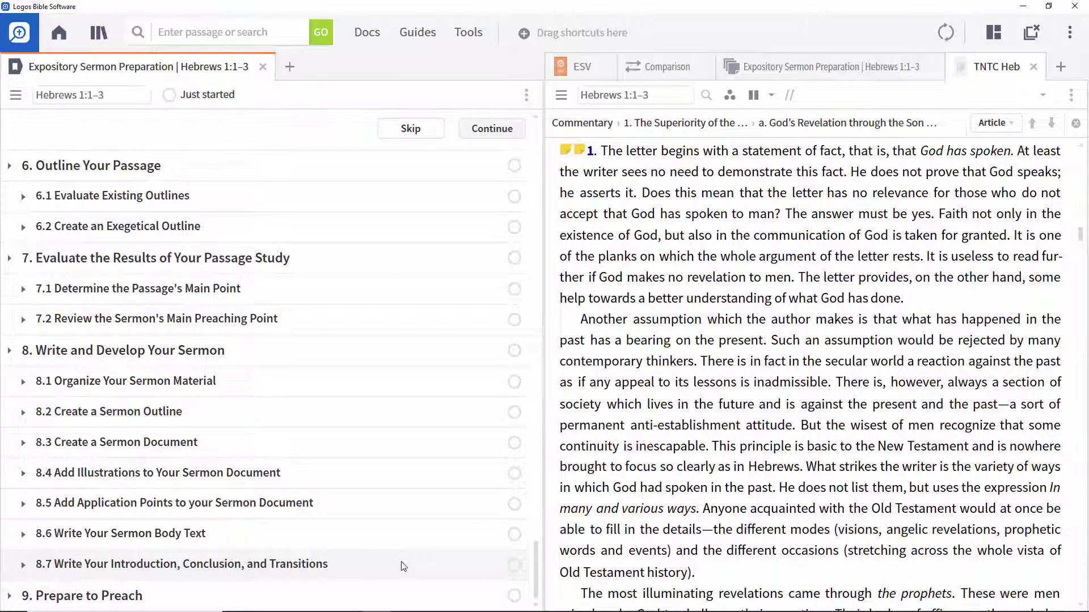
# - Expand guide steps 8.2 Create a Sermon Outline, with its full explanation, and 8.3 Create a Sermon Document
pyautogui.click(23, 414)
pyautogui.scroll(-1, 98, 462)
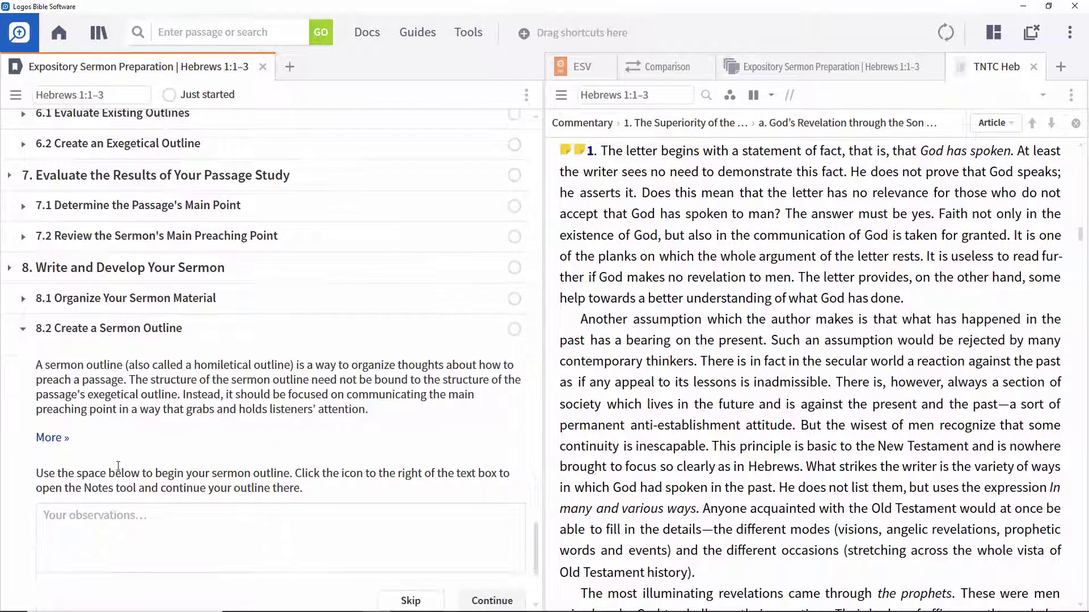
pyautogui.click(62, 438)
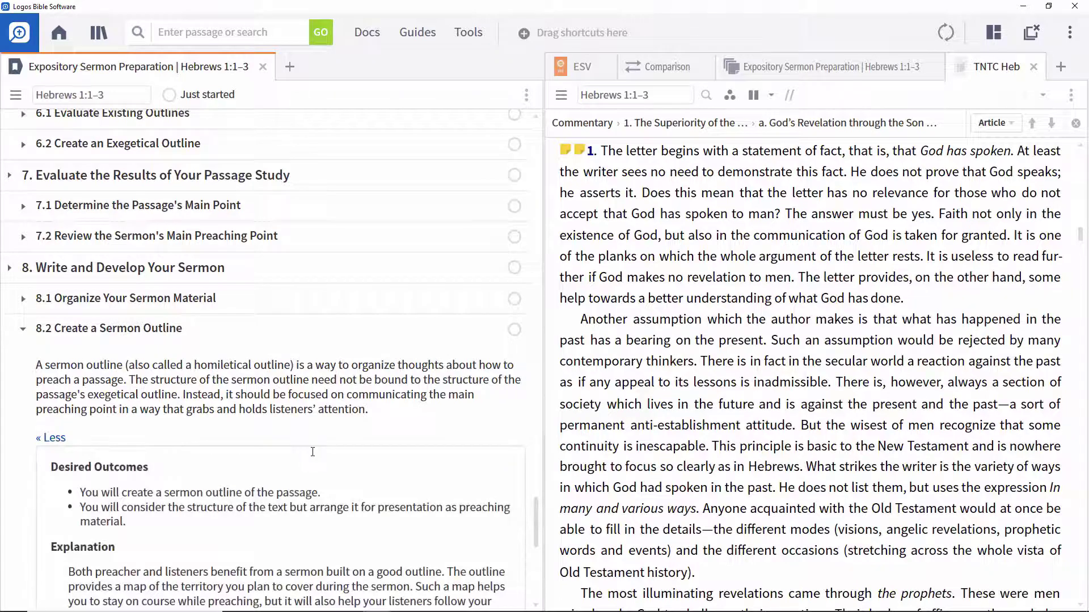
pyautogui.scroll(-5, 313, 452)
pyautogui.scroll(-1, 396, 412)
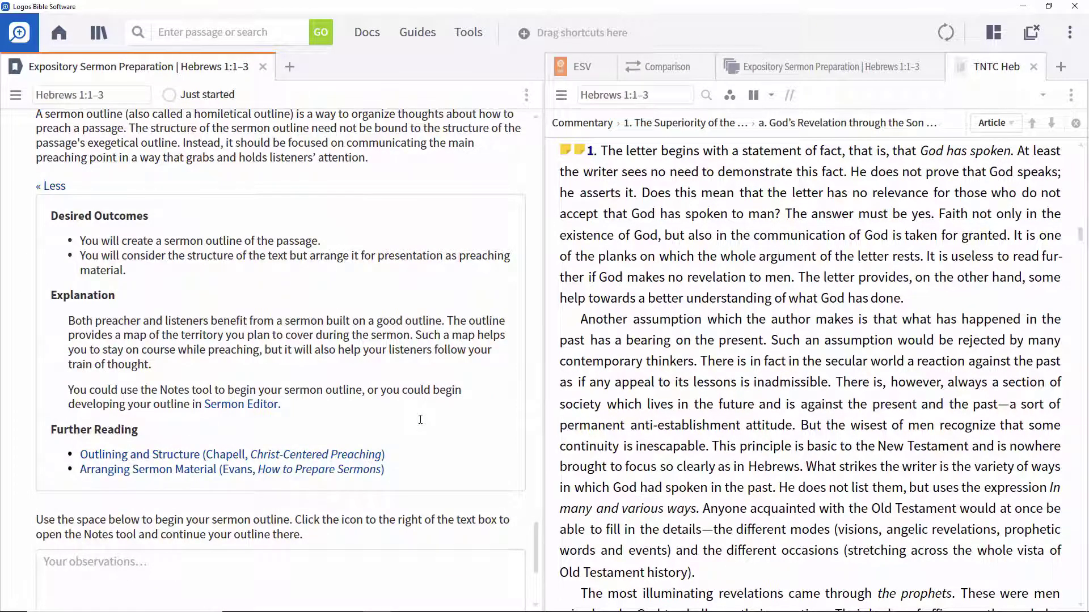
pyautogui.scroll(-5, 419, 419)
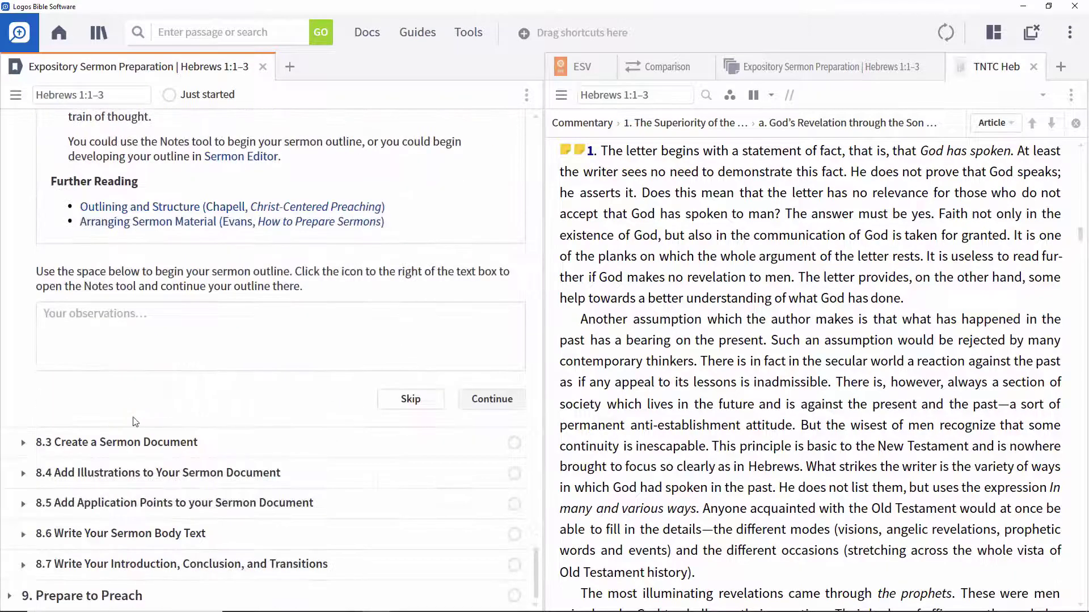
pyautogui.click(22, 444)
pyautogui.scroll(-3, 237, 418)
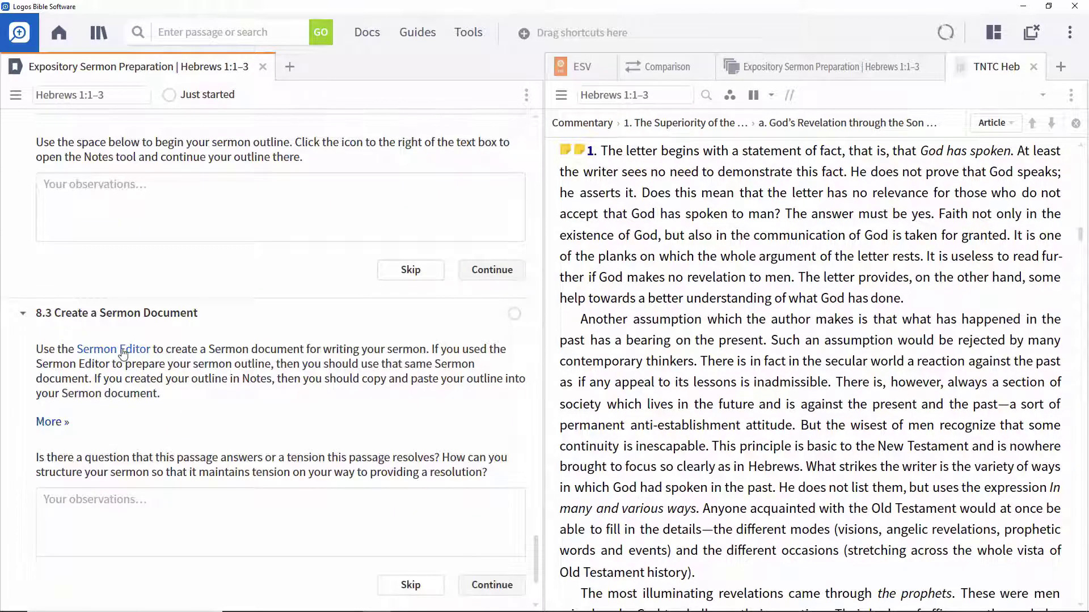
# - Open a new Untitled Sermon document from the Sermon Editor link in step 8.3
pyautogui.click(124, 351)
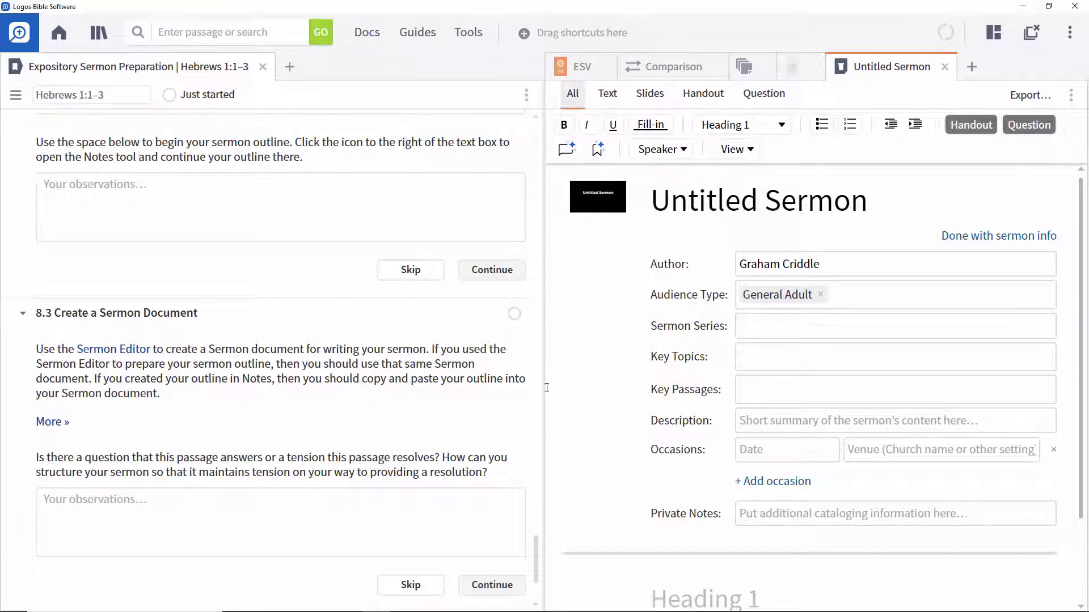
# - Narrow the guide and dock Text Comparison, Notes, TNTC Heb and Untitled Sermon as separate panels
pyautogui.moveTo(544, 390); pyautogui.dragTo(405, 389)
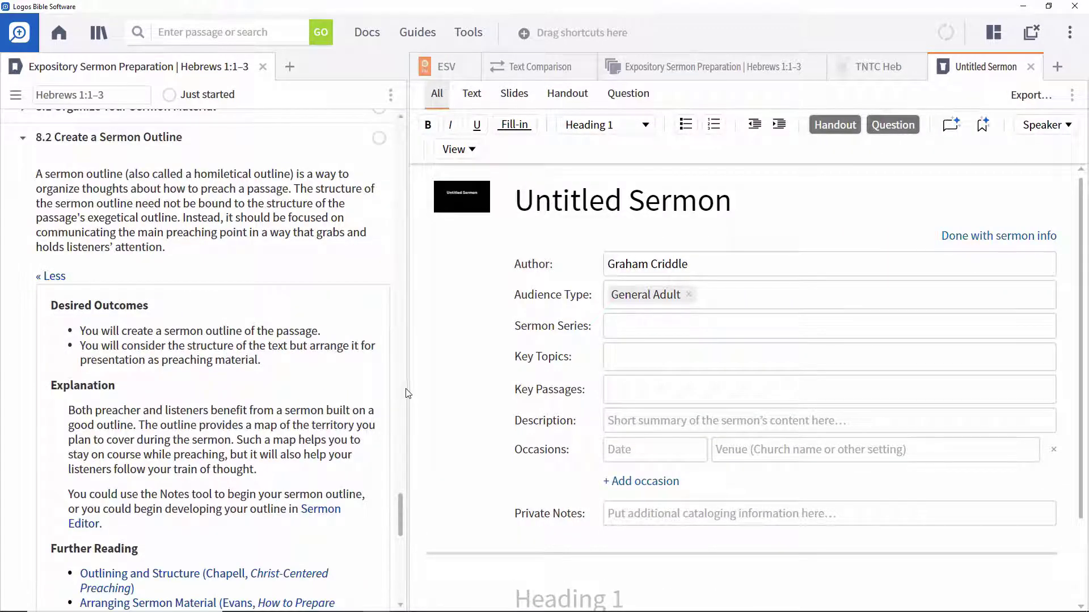
pyautogui.click(520, 71)
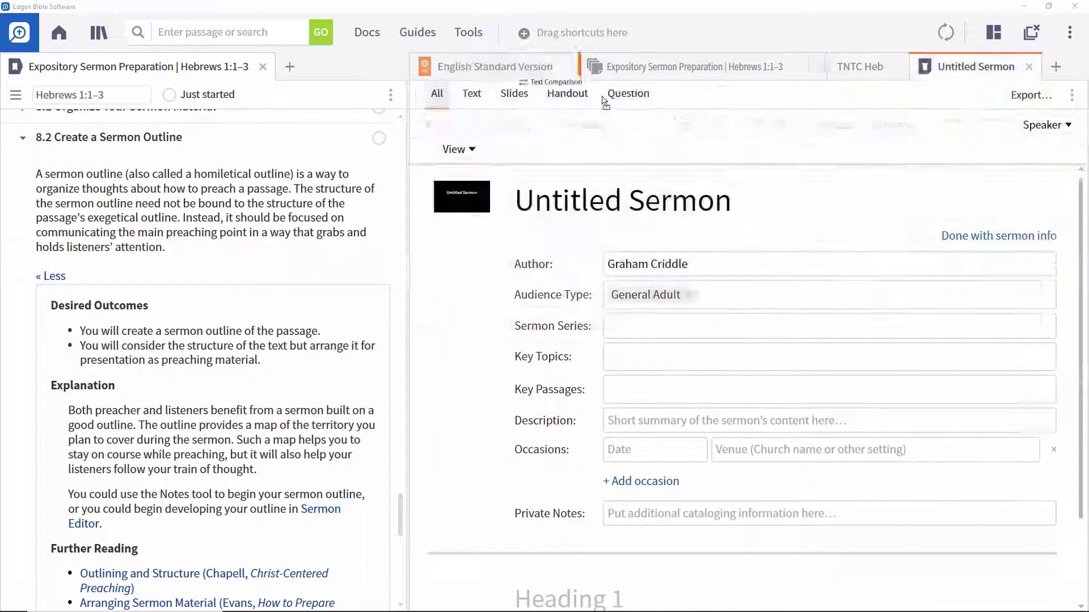
pyautogui.moveTo(519, 72); pyautogui.dragTo(1000, 287)
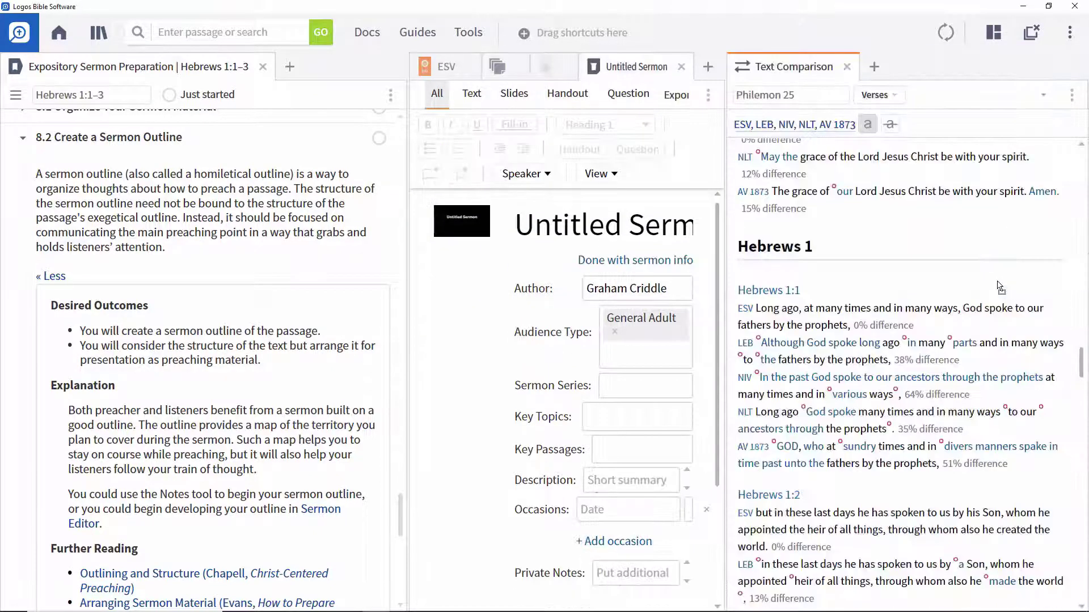
pyautogui.moveTo(473, 68)
pyautogui.mouseDown()
pyautogui.moveTo(736, 83)
pyautogui.moveTo(807, 113)
pyautogui.mouseUp()
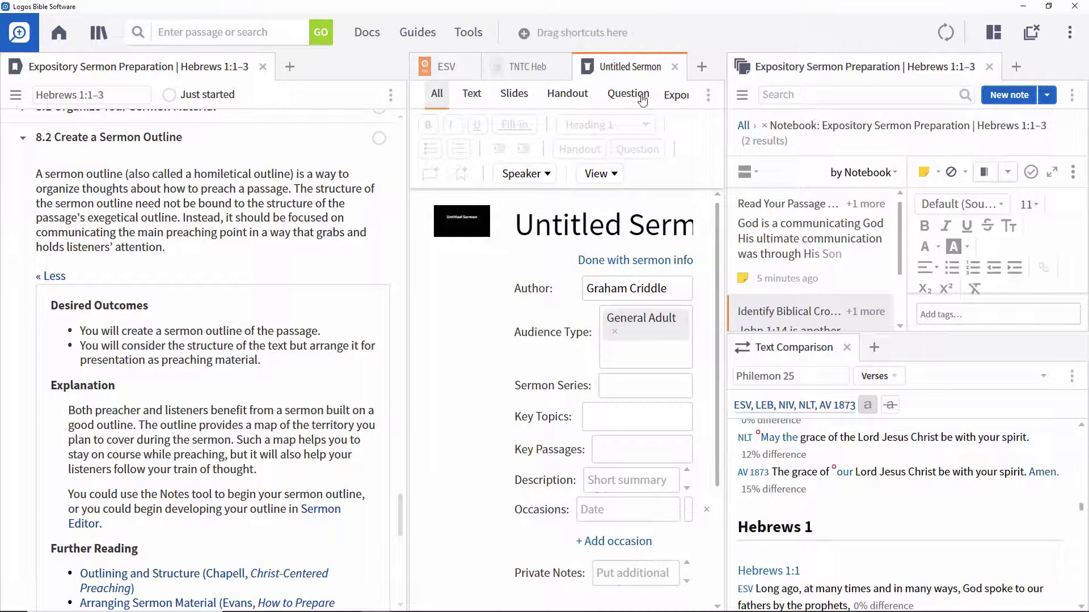
pyautogui.moveTo(540, 73); pyautogui.dragTo(598, 481)
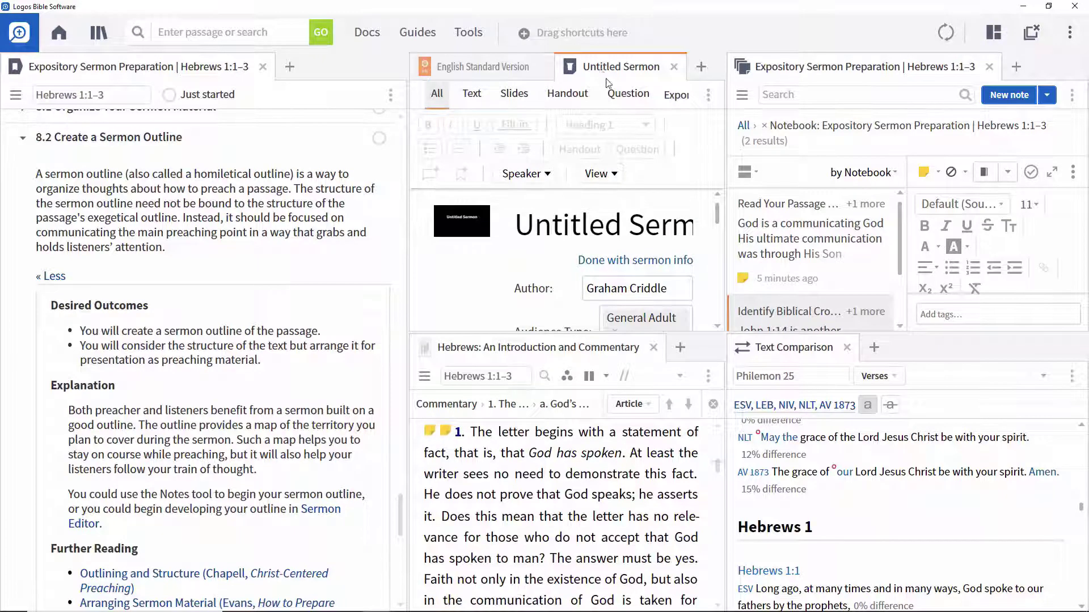
pyautogui.moveTo(601, 73)
pyautogui.mouseDown()
pyautogui.moveTo(862, 319)
pyautogui.moveTo(936, 348)
pyautogui.mouseUp()
# - Save the current panel arrangement as the named layout 'Expository Sermon'
pyautogui.click(993, 32)
pyautogui.click(936, 134)
pyautogui.write('Expository Sermon')
pyautogui.press('Return')
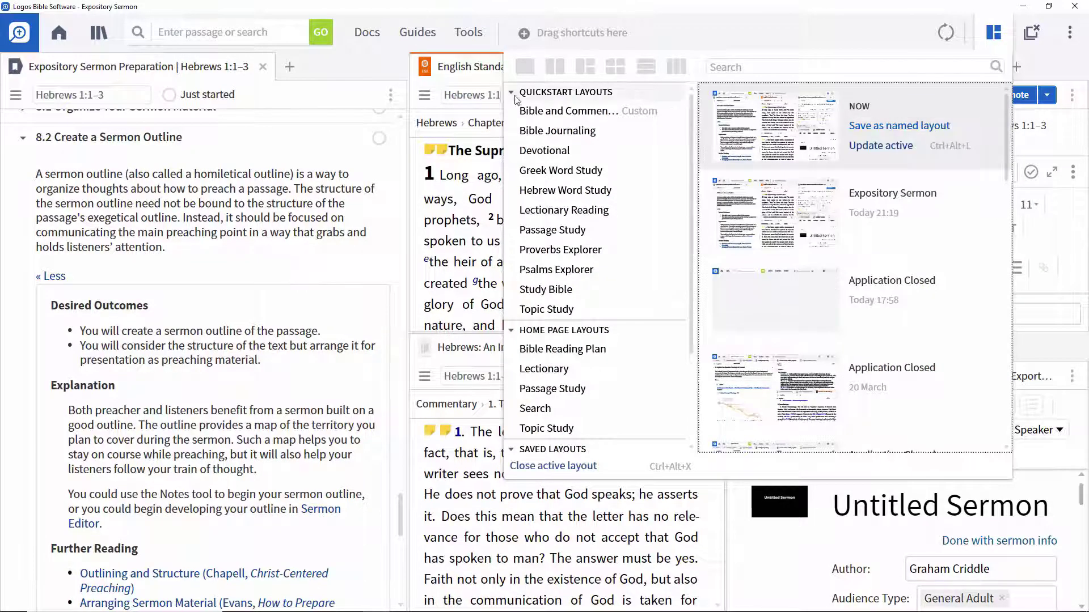
pyautogui.click(350, 74)
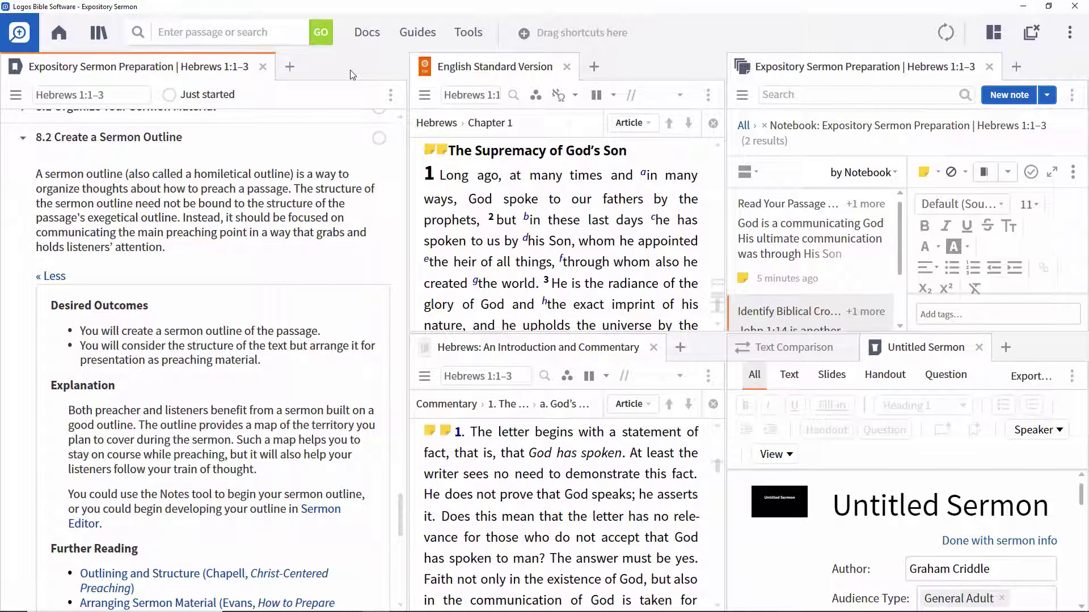